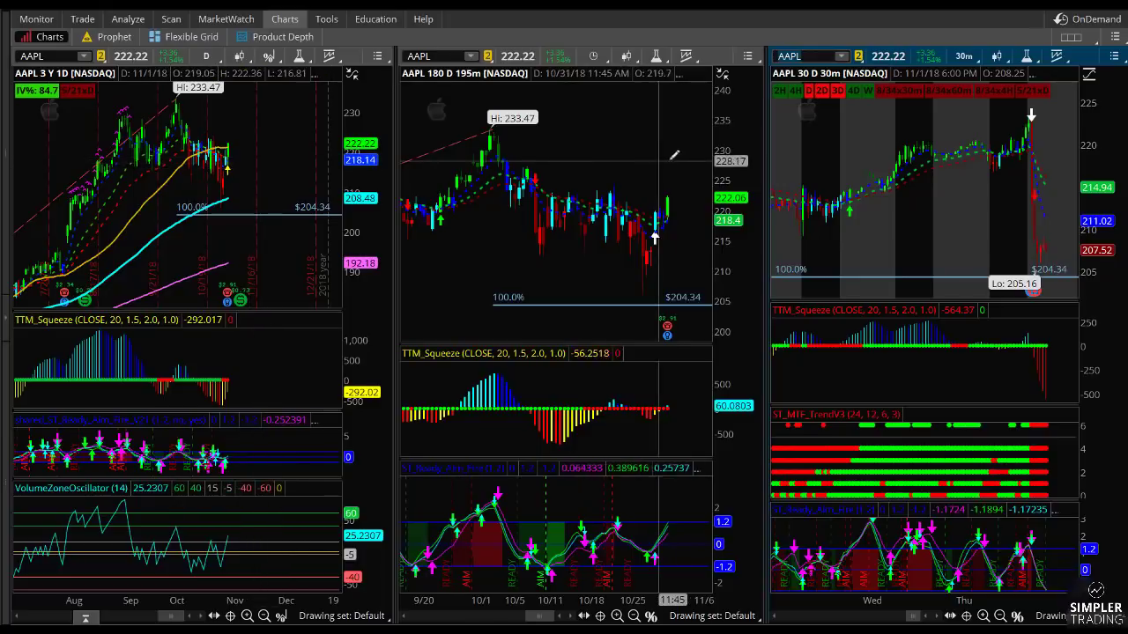
Step: Rescale the price axes of the AAPL 195-minute and 30-minute charts and enlarge the latest 30-minute sessions
drag(722, 125, 723, 139)
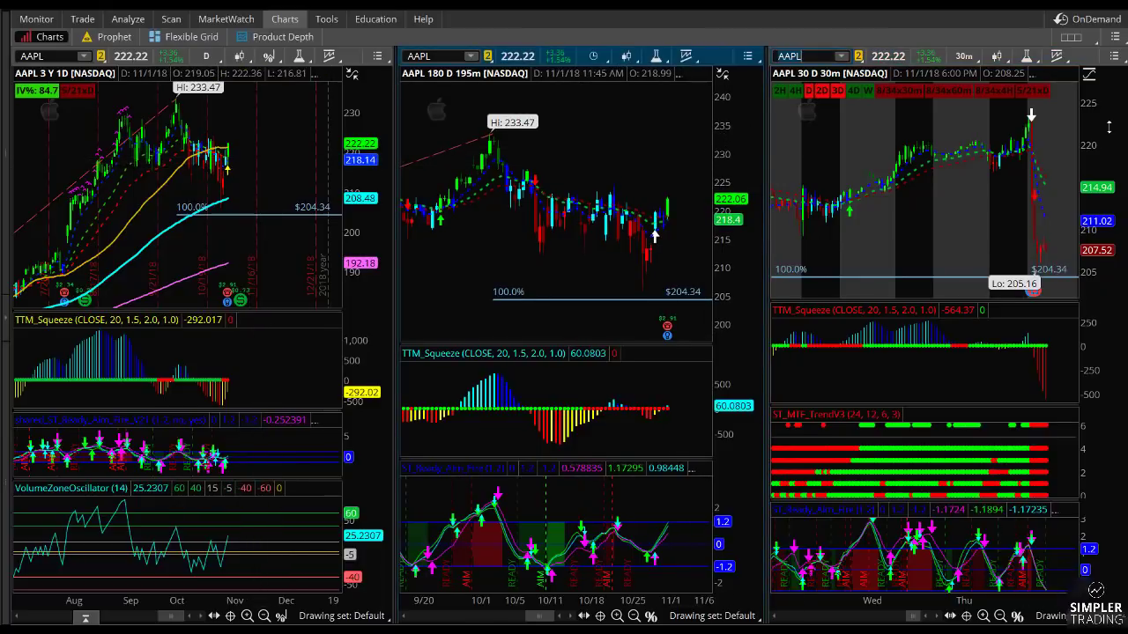
drag(1109, 126, 1119, 160)
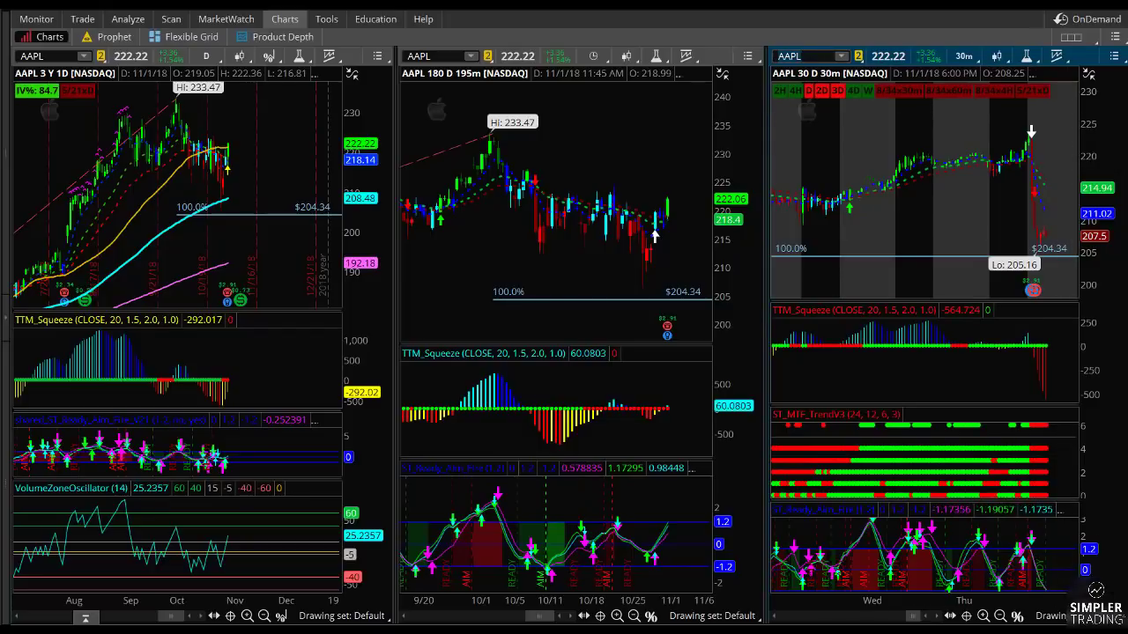
drag(841, 176, 1071, 175)
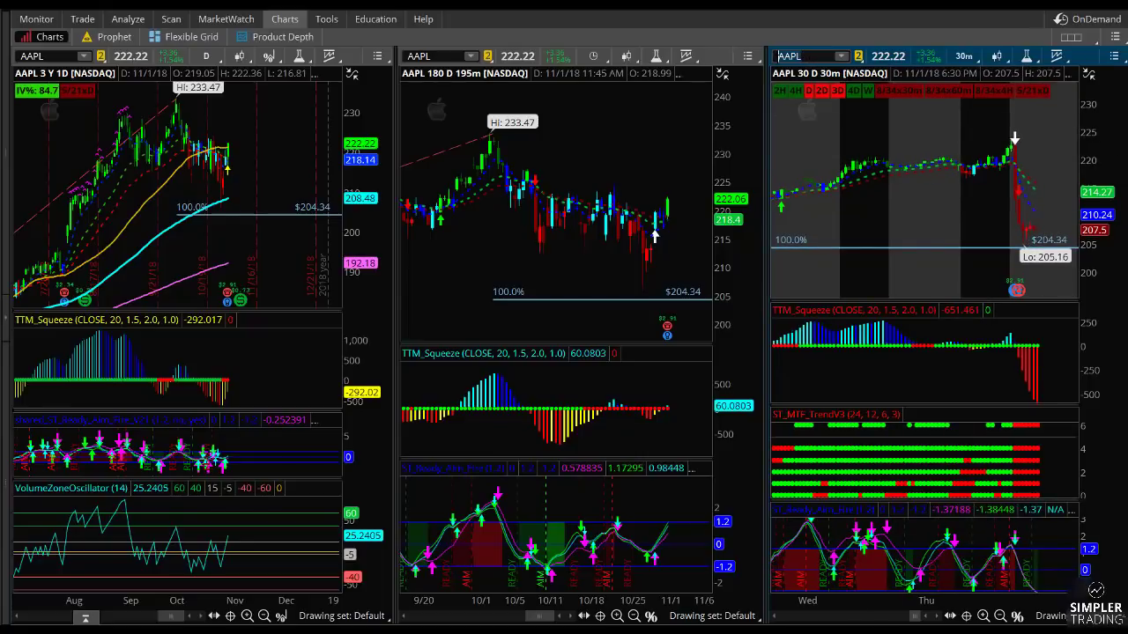
Step: Load AMZN in the linked charts and maximize its daily chart, zoomed to the period from mid-July
text(N)
key(Return)
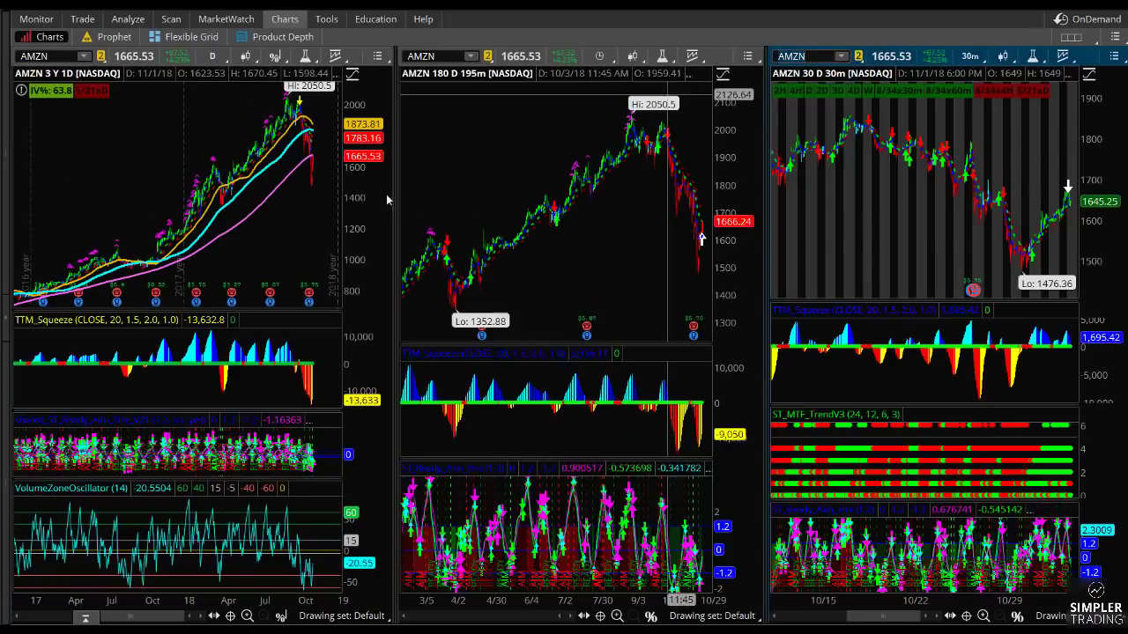
drag(268, 136, 511, 189)
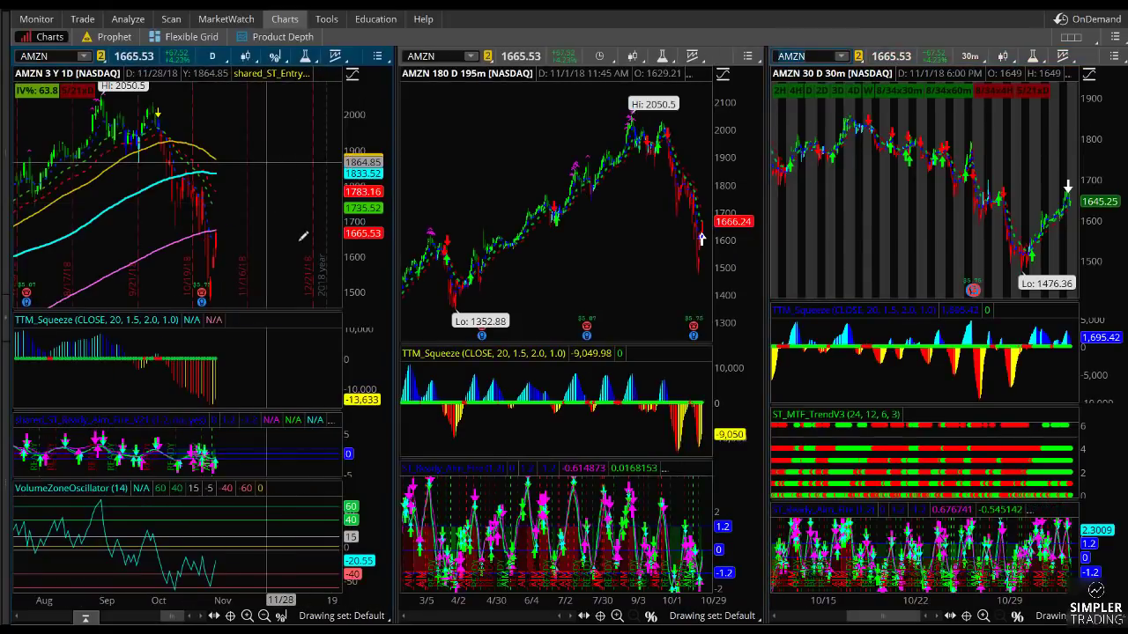
right_click(304, 268)
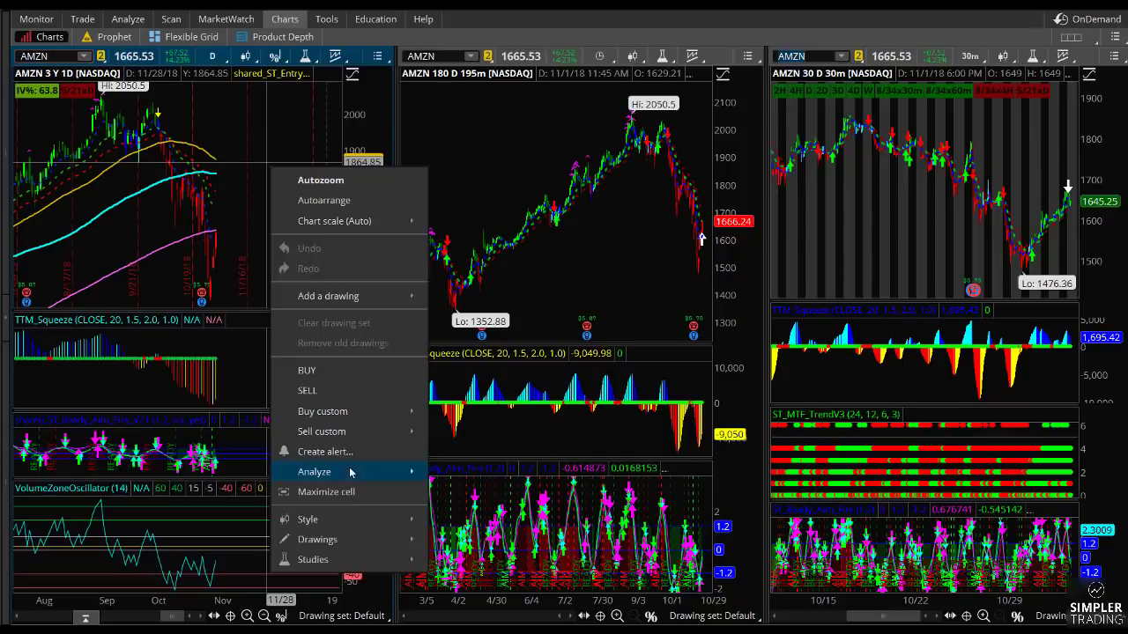
click(334, 496)
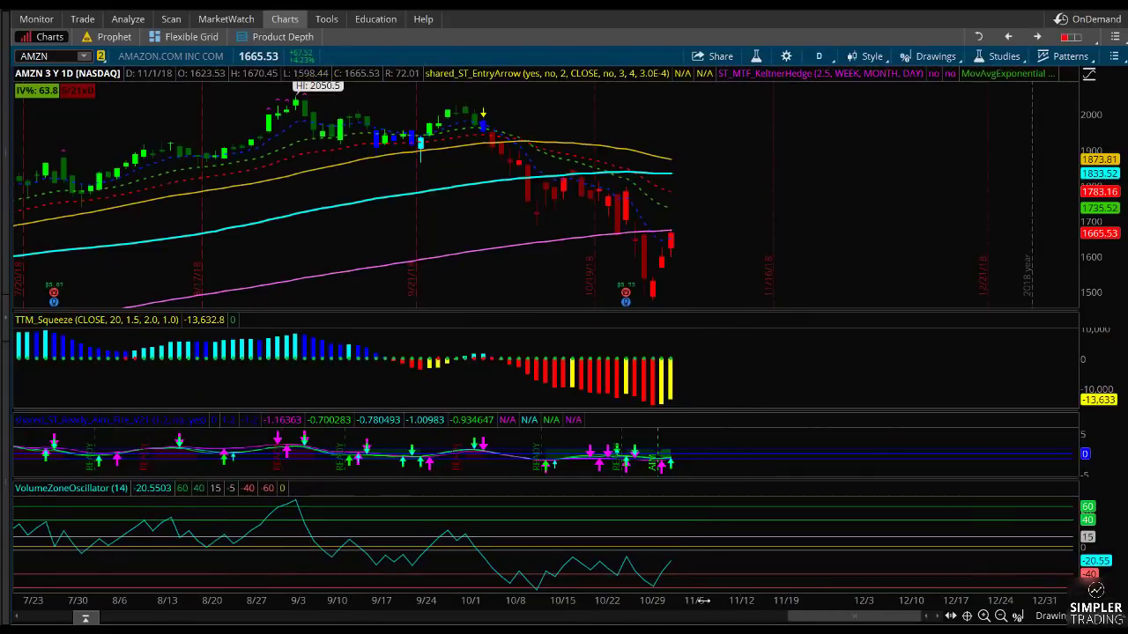
mouse_move(738, 599)
mouse_down()
mouse_move(650, 594)
mouse_move(742, 588)
mouse_up()
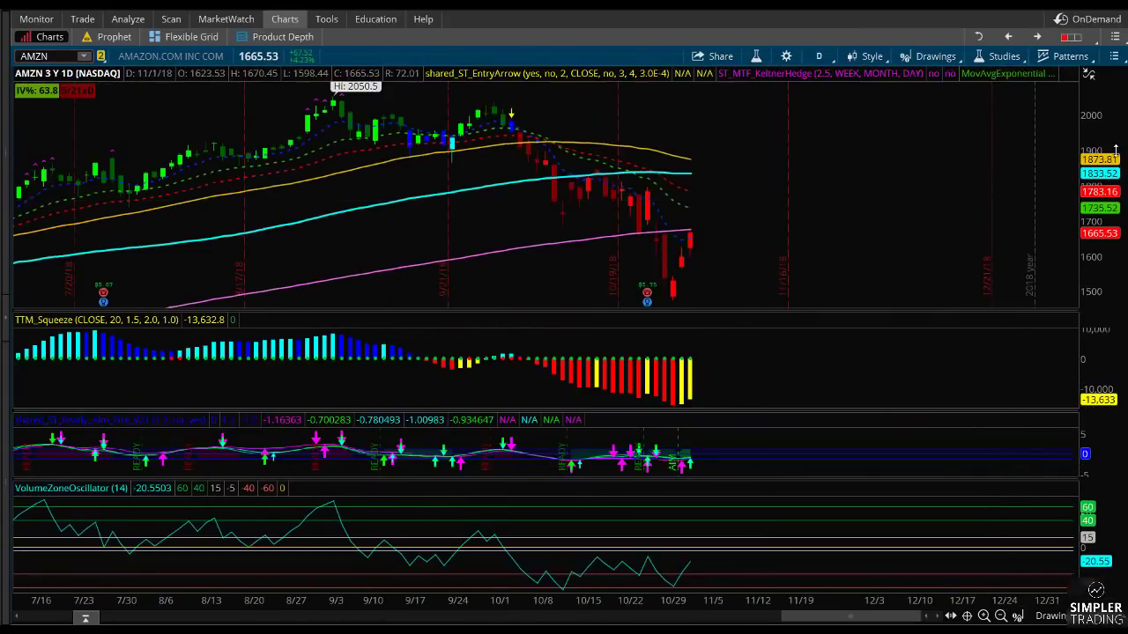
mouse_move(650, 290)
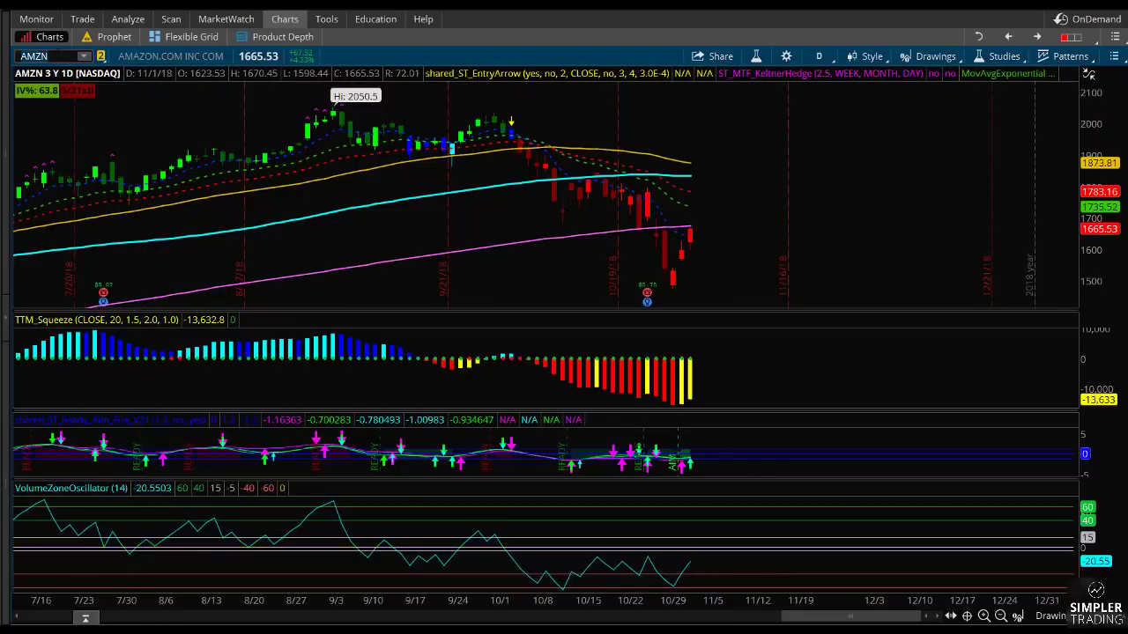
Step: Review the daily charts of MSFT, CAT and MMM in turn, zooming to their recent price action
key(Return)
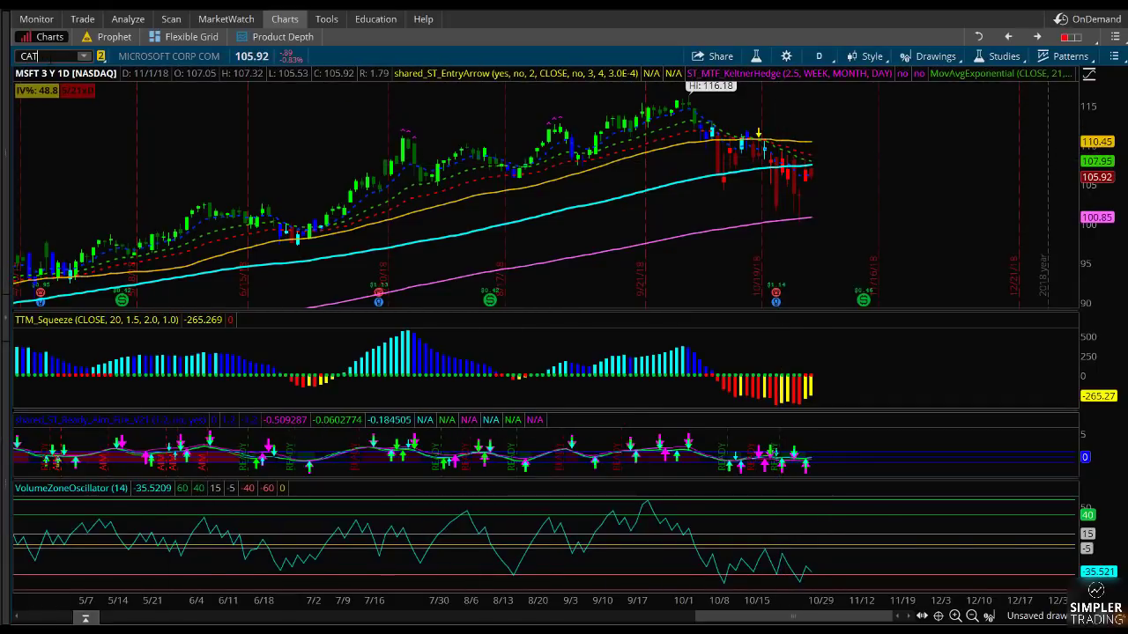
text(CAT)
key(Return)
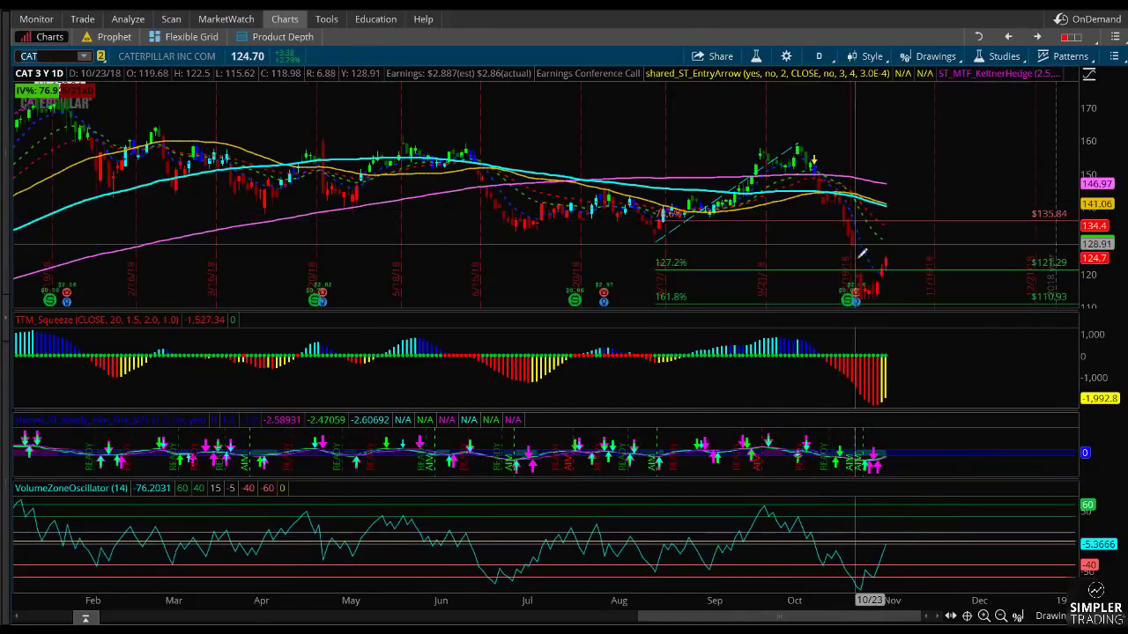
drag(802, 151, 985, 331)
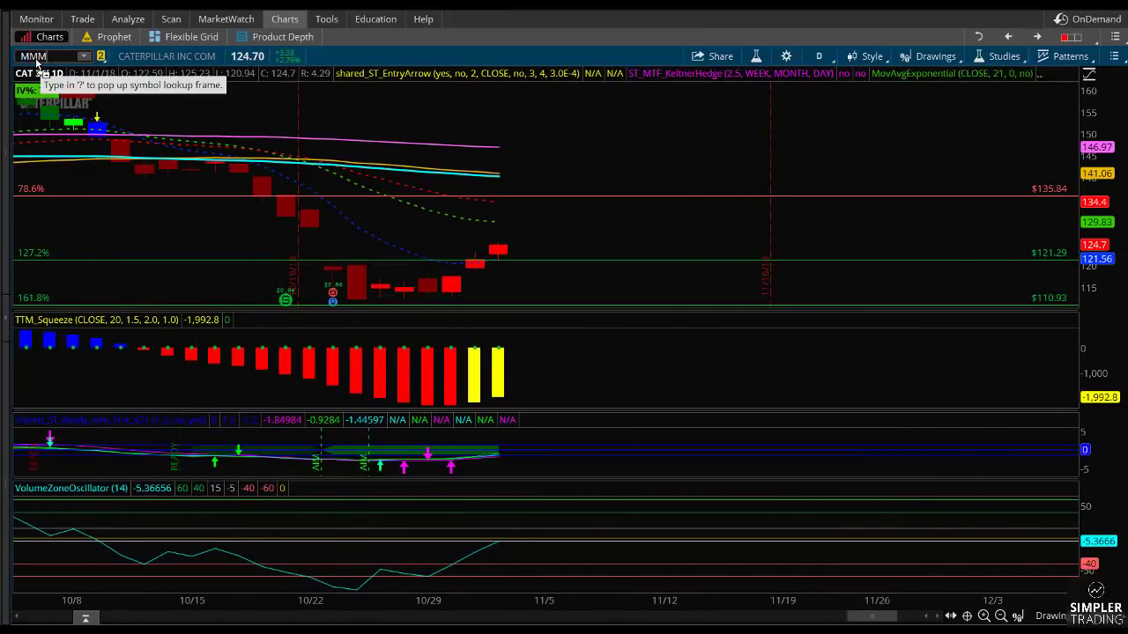
key(Return)
scroll(597, 246, up, 6)
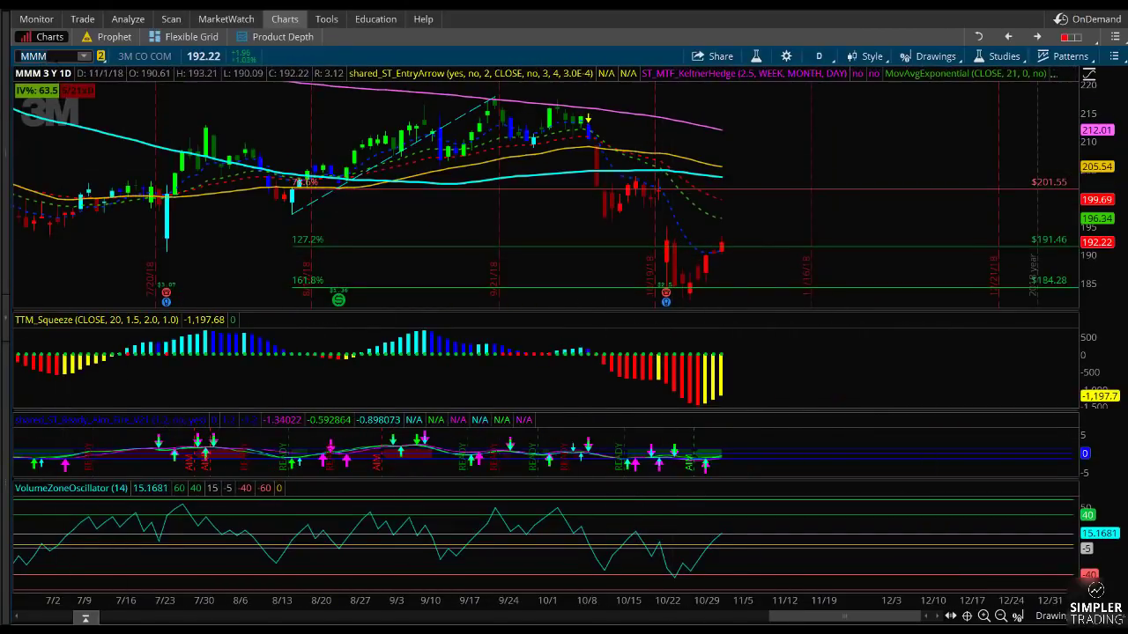
Step: Load AAPL in the maximized daily chart, zoom to the period from May, and restore the three-chart layout
click(48, 55)
text(AAPL)
key(Return)
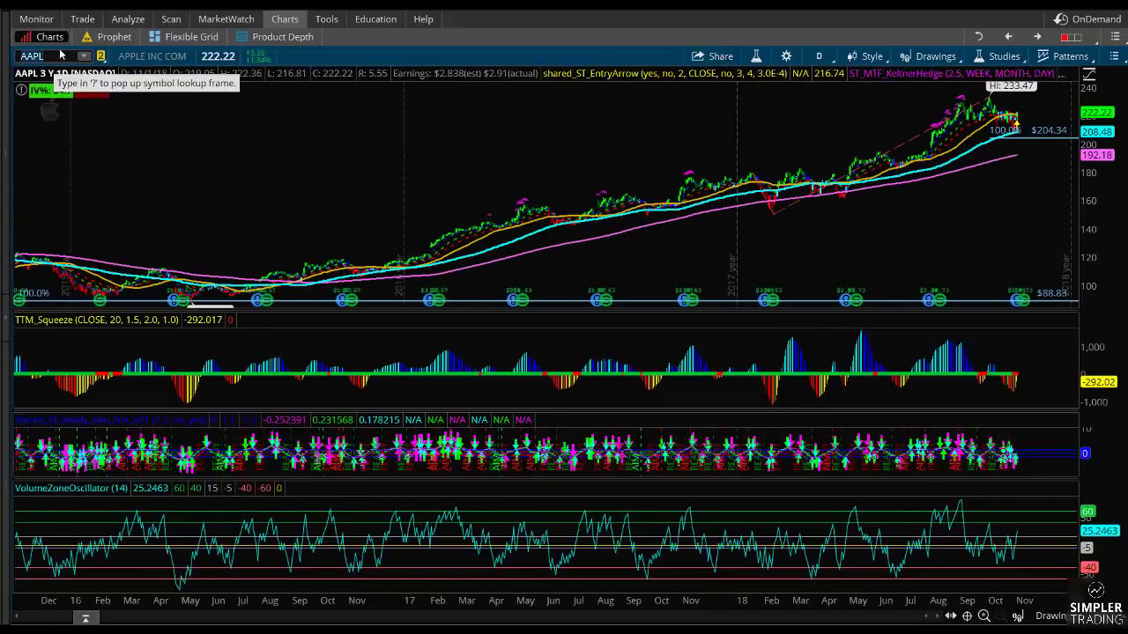
scroll(672, 228, up, 5)
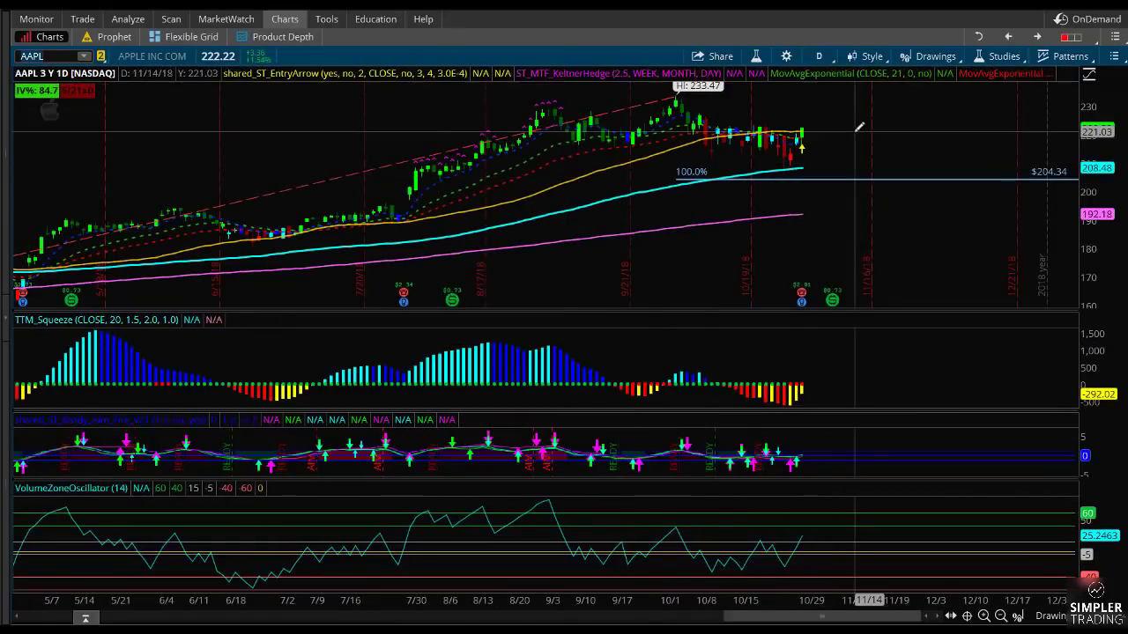
right_click(925, 242)
click(890, 461)
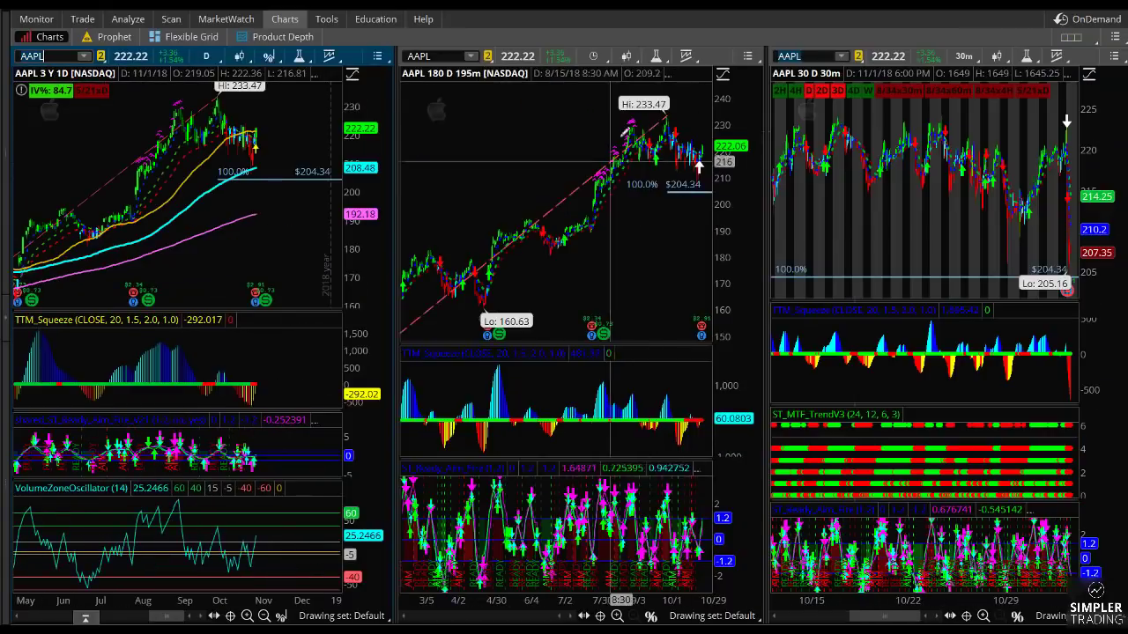
Step: Compress the vertical scales of the price, TTM_Squeeze and ST_MTF_TrendV3 panes on the AAPL 30-minute chart
drag(1114, 152, 1121, 203)
drag(1100, 347, 1100, 387)
drag(1103, 445, 1104, 467)
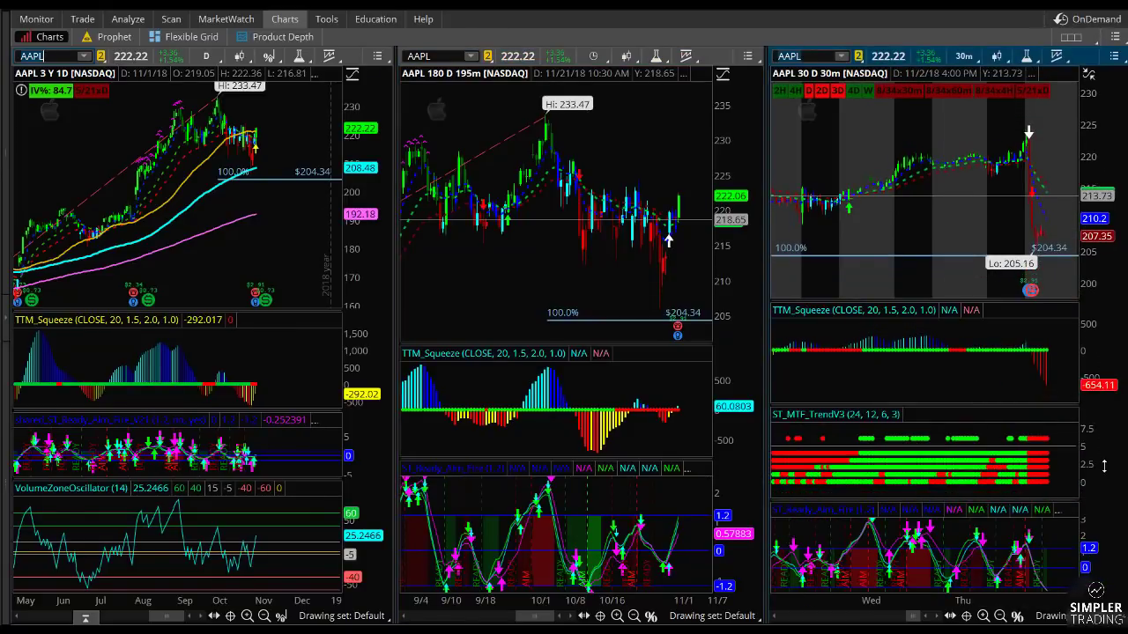
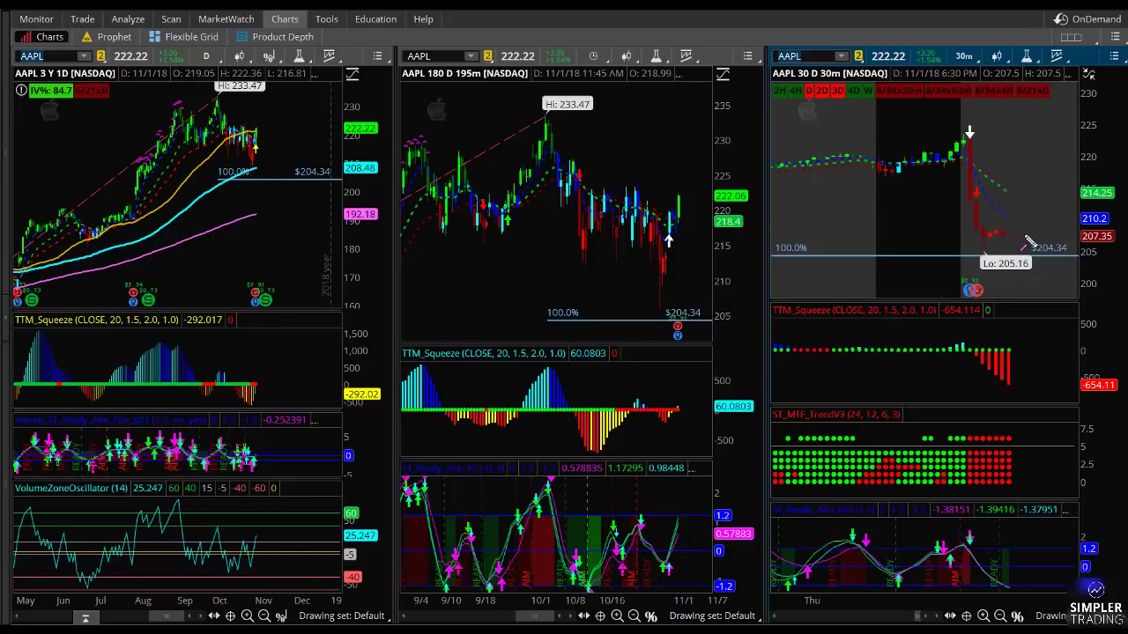
Step: Annotate the AAPL 30-minute chart with horizontal arrows at about 210 and 205 and a downward arrow below the low
drag(985, 222, 1041, 222)
drag(1011, 258, 1042, 276)
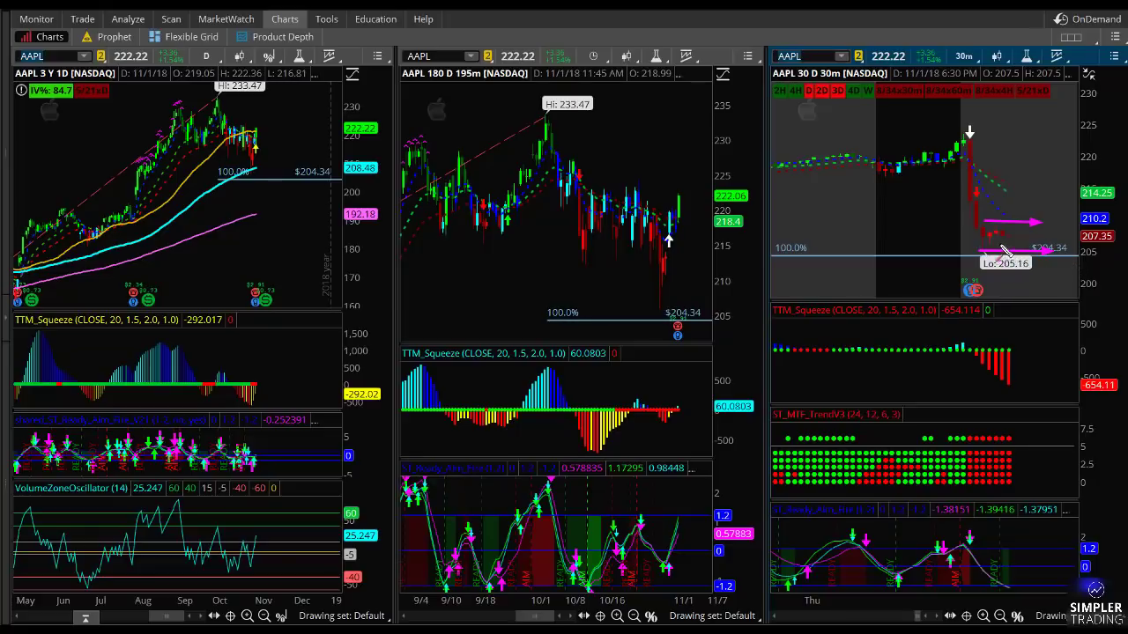
mouse_move(1004, 252)
mouse_down()
mouse_move(1025, 260)
mouse_move(1036, 290)
mouse_move(1029, 285)
mouse_up()
Step: Draw arrows to the latest TTM_Squeeze bars on the 195-minute and daily charts and the 195-minute oscillator, and clear all annotations
drag(608, 285, 653, 398)
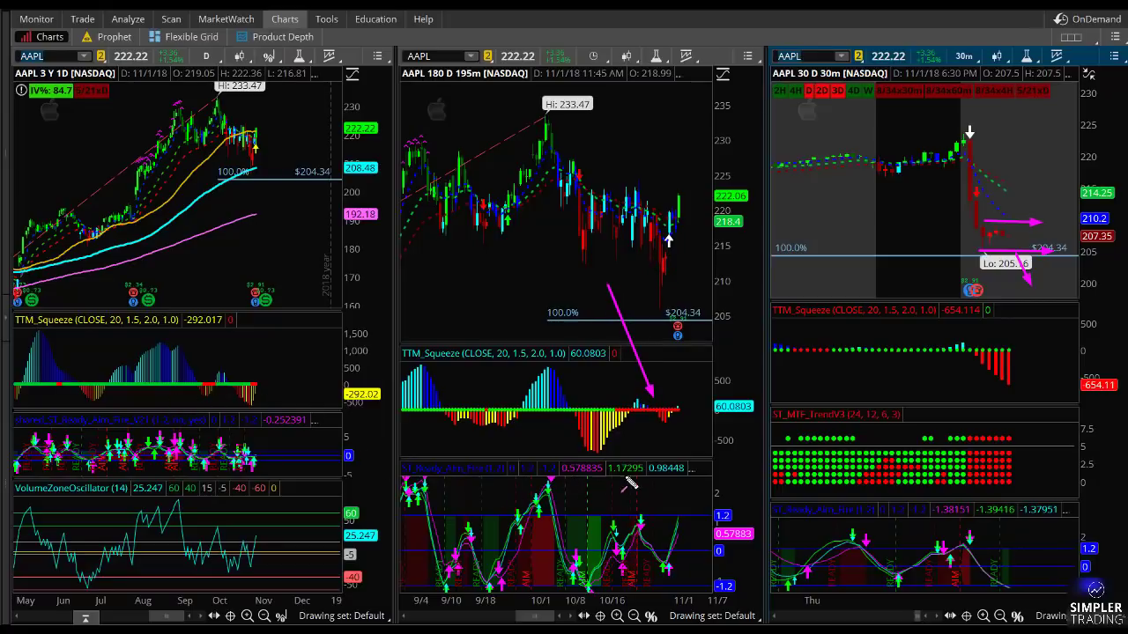
drag(622, 476, 693, 508)
drag(332, 284, 256, 374)
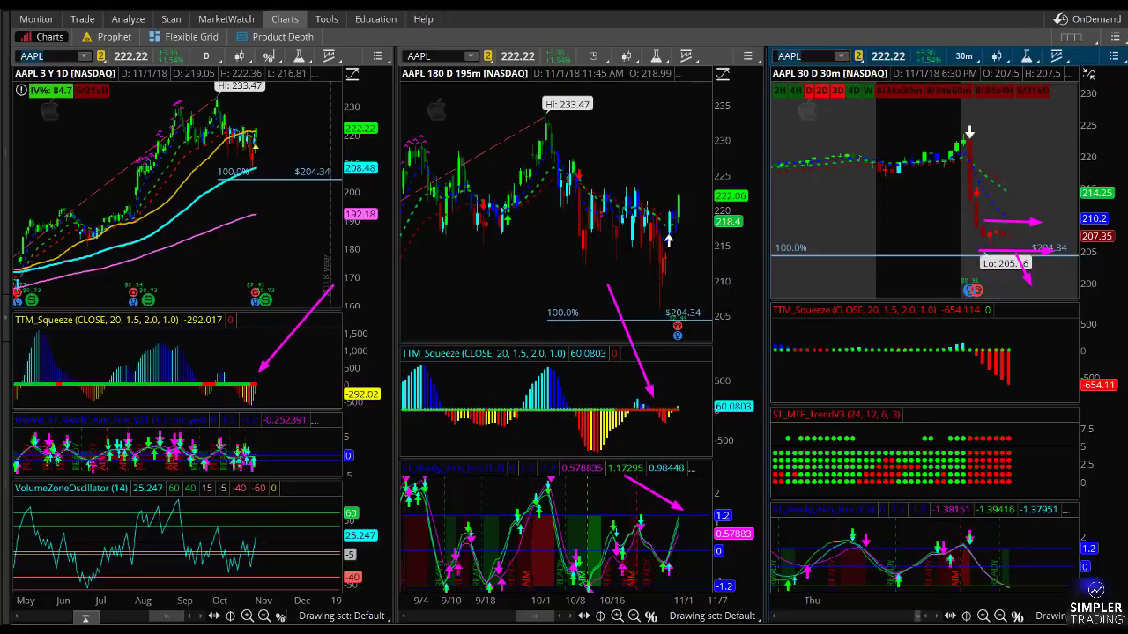
key(Escape)
Step: Zoom the AAPL 195-minute chart to October's price action and compress its lower oscillator pane
drag(520, 100, 731, 274)
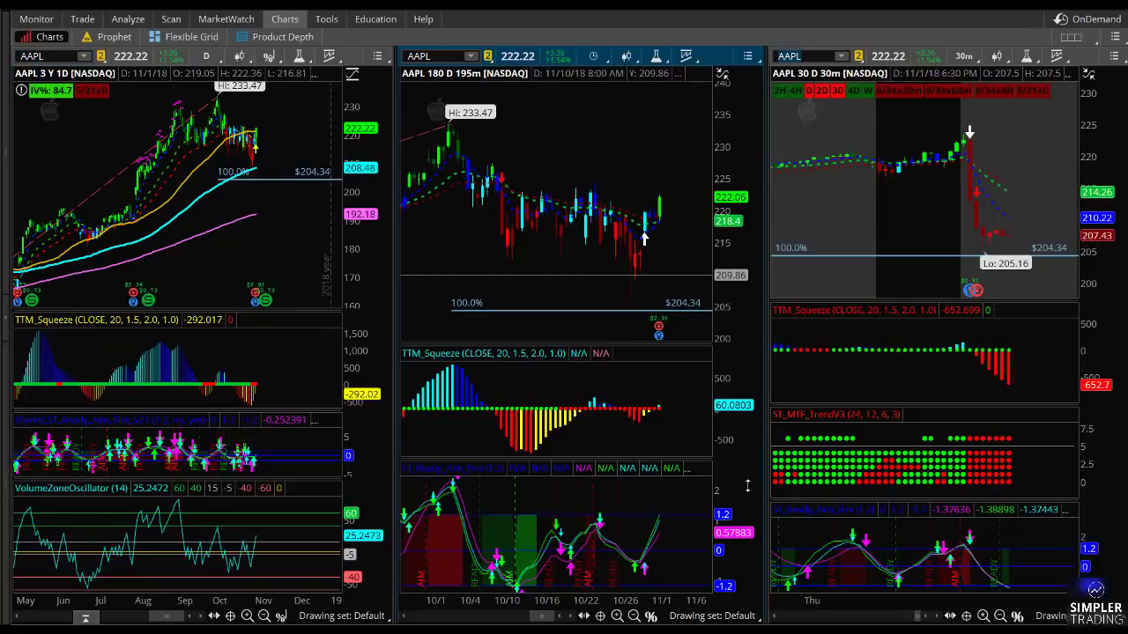
drag(747, 486, 738, 510)
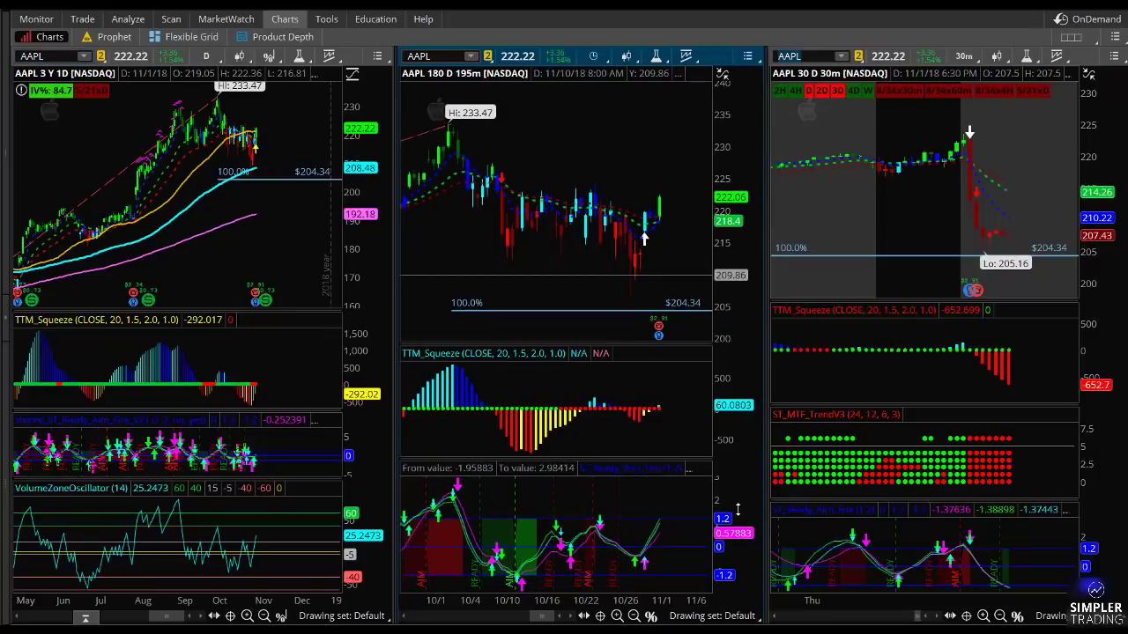
Step: Examine the AAPL daily chart maximized and zoomed to recent months, and restore the three-chart layout
right_click(310, 160)
click(359, 483)
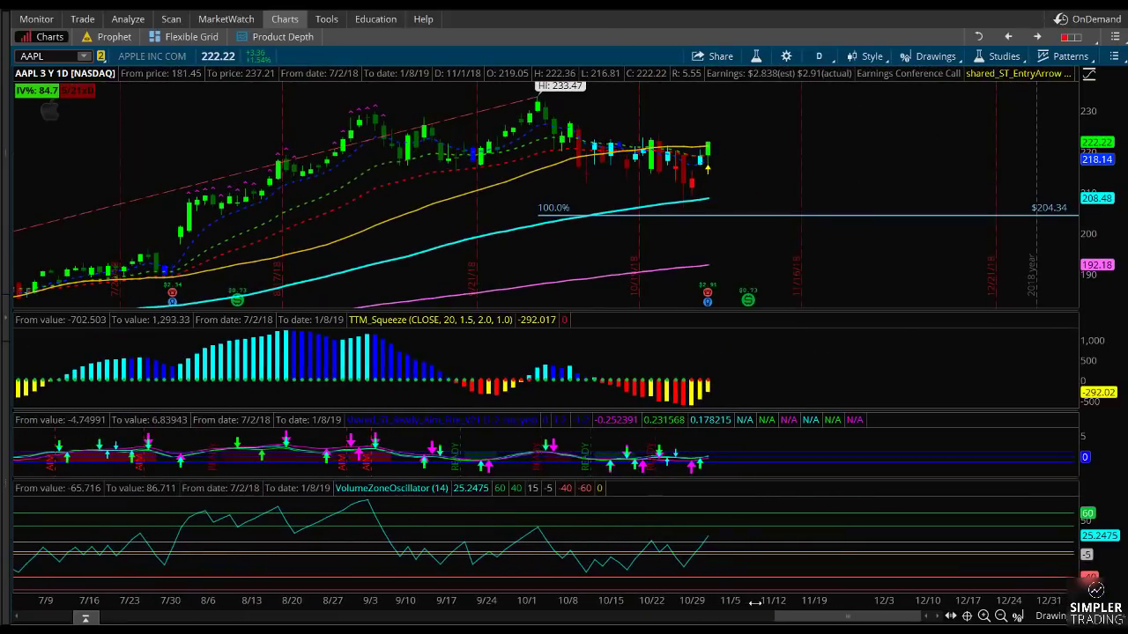
drag(750, 602, 725, 600)
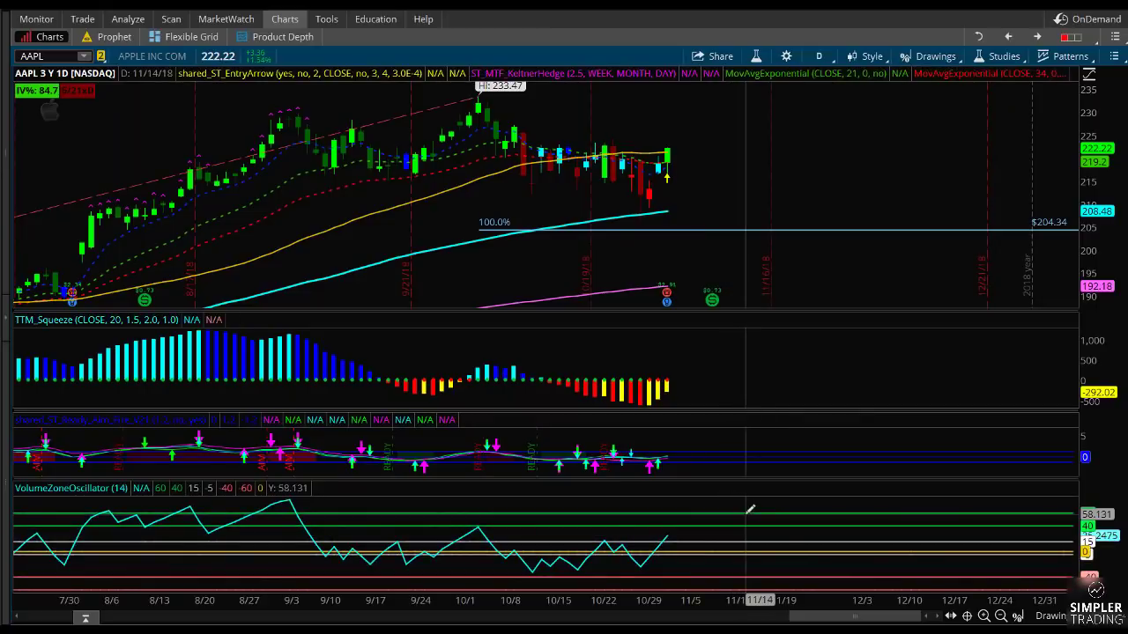
right_click(858, 123)
click(913, 452)
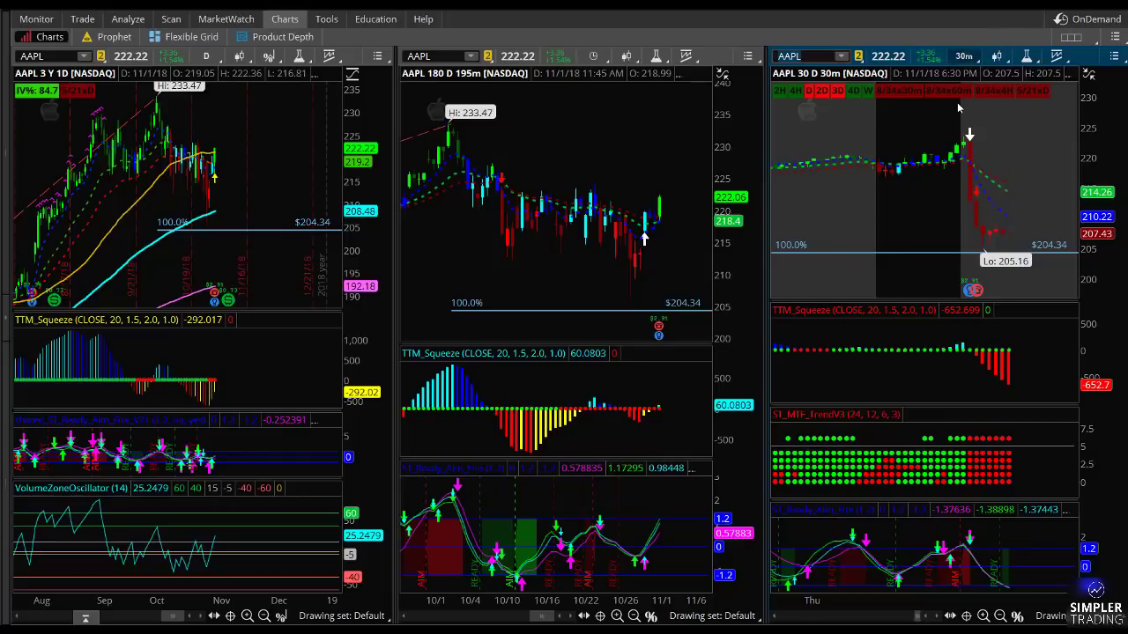
Step: Change the AAPL 30-minute chart to 3 D 5m and zoom in on the after-hours drop
click(964, 55)
click(901, 193)
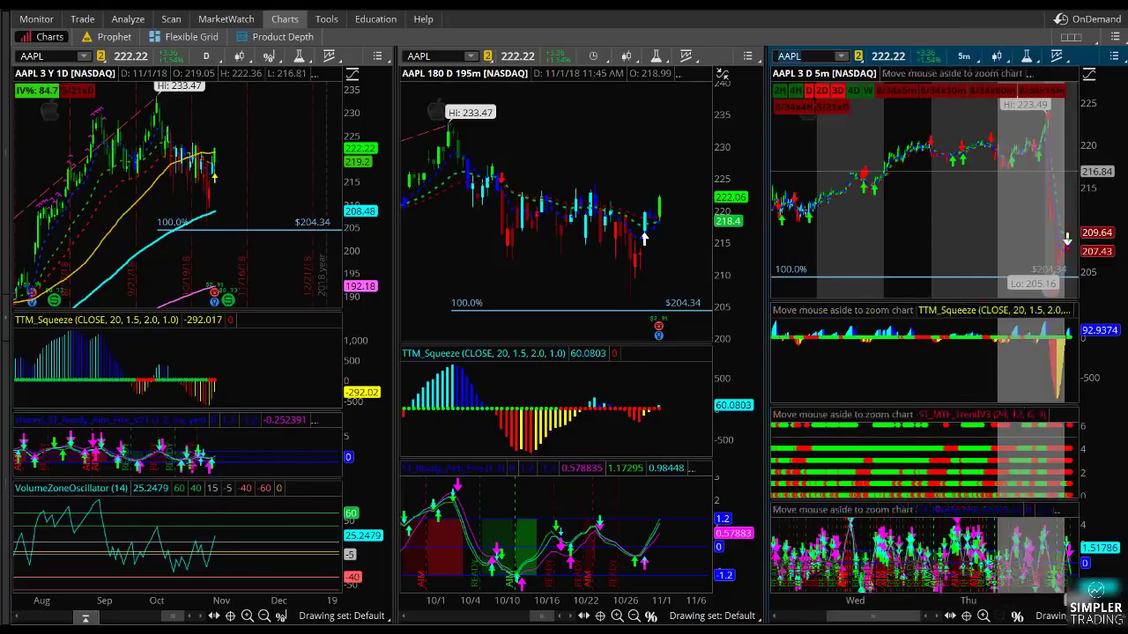
drag(846, 234, 1047, 243)
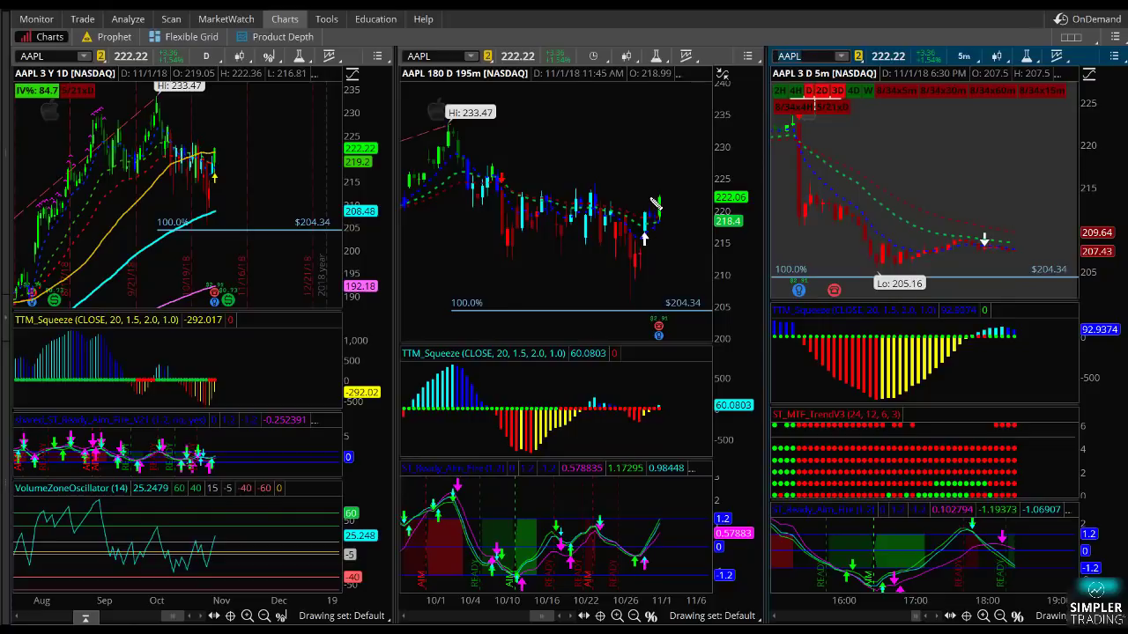
Step: Circle the latest candles on the AAPL 195-minute chart with an arrow pointing at them, and clear the annotation
mouse_move(656, 205)
mouse_down()
mouse_move(642, 240)
mouse_move(664, 235)
mouse_move(659, 219)
mouse_up()
mouse_move(613, 169)
mouse_down()
mouse_move(631, 195)
mouse_move(614, 204)
mouse_up()
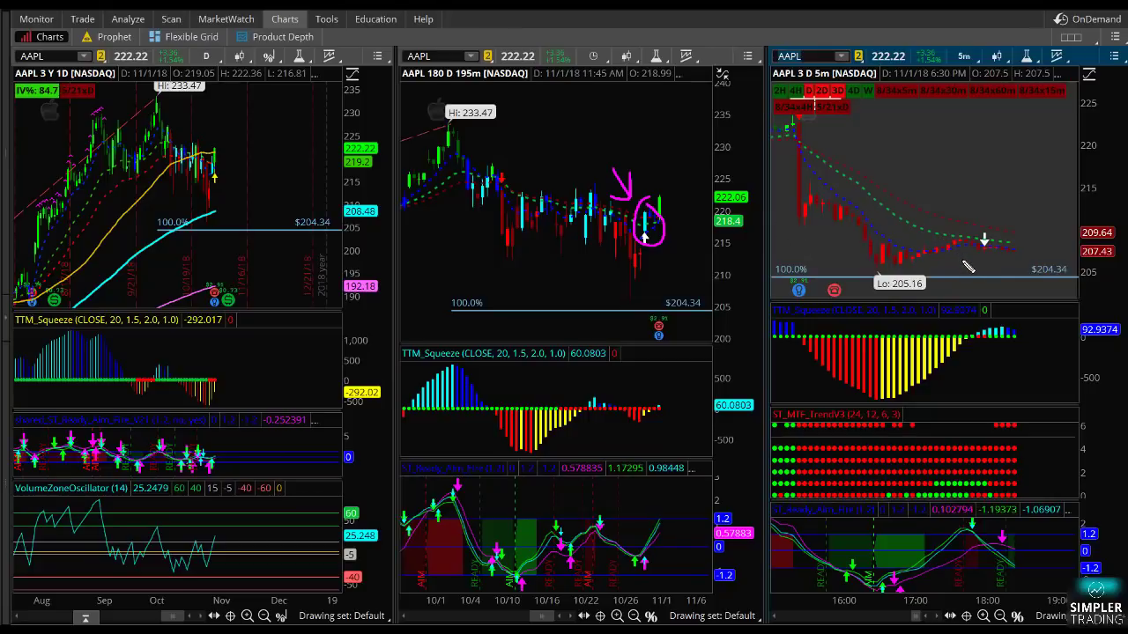
key(Escape)
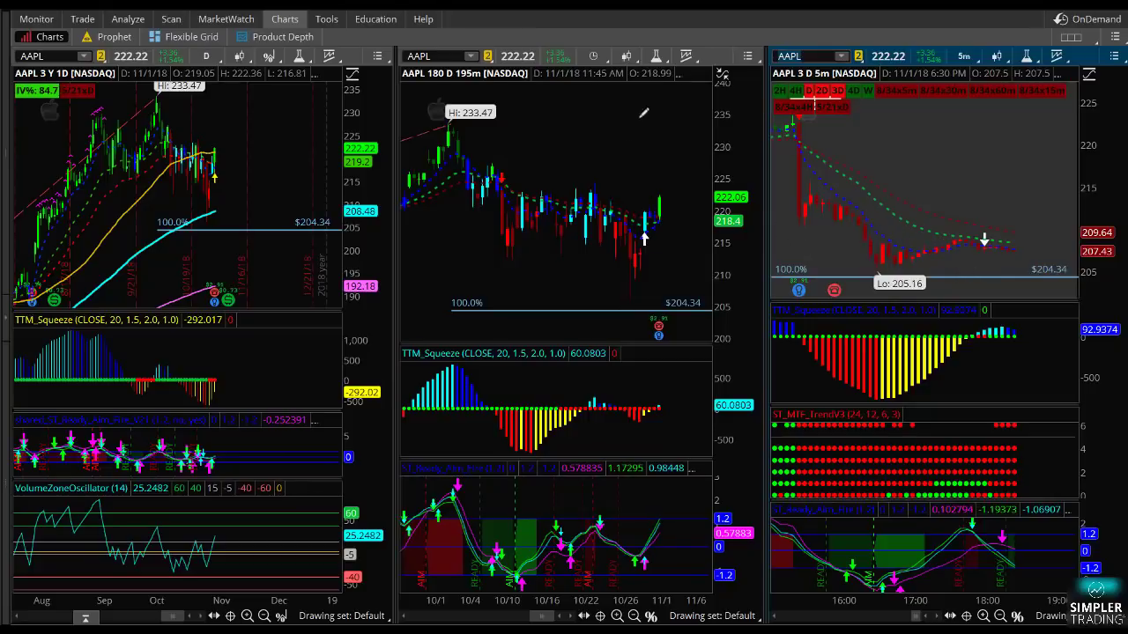
Step: Load BA in the linked charts, maximize its 5-minute chart and stretch its time axis
text(BA)
key(Return)
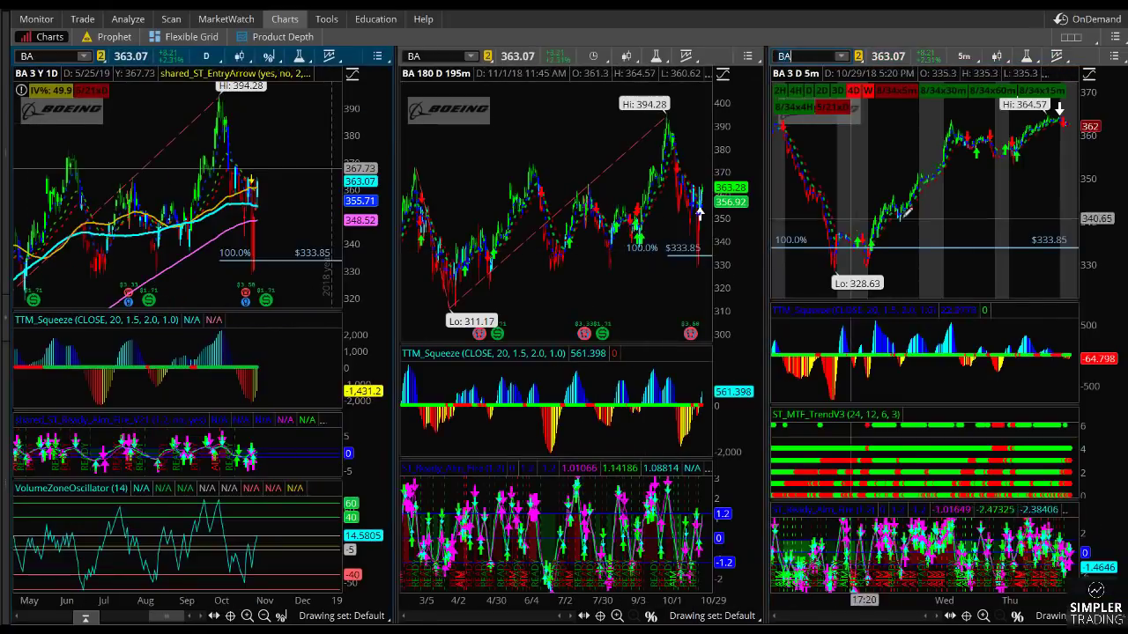
right_click(870, 192)
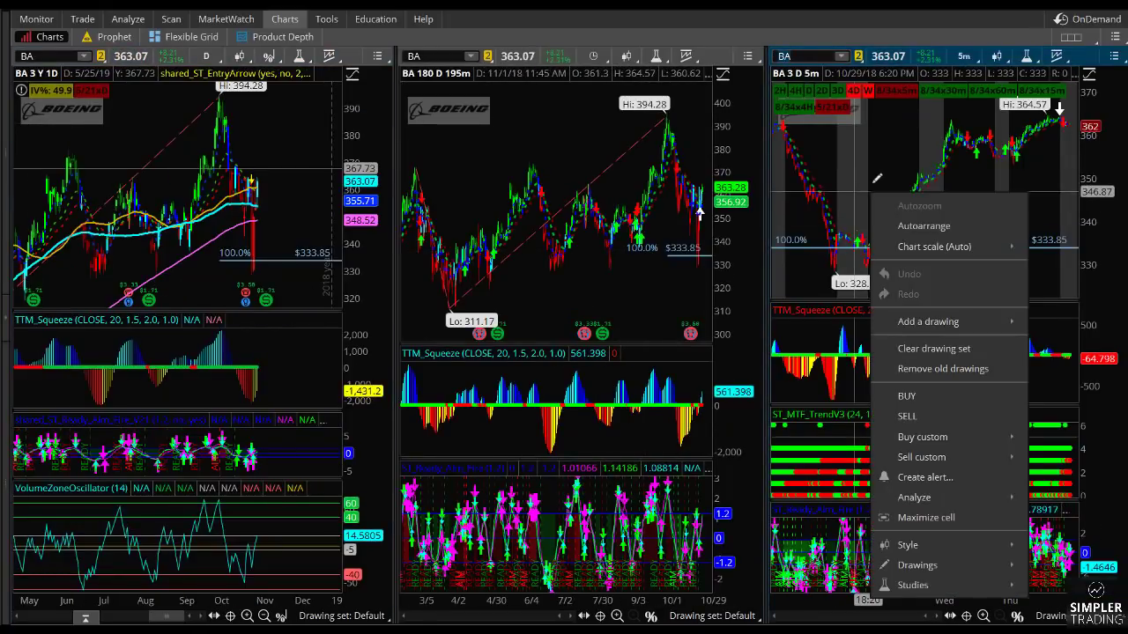
click(925, 517)
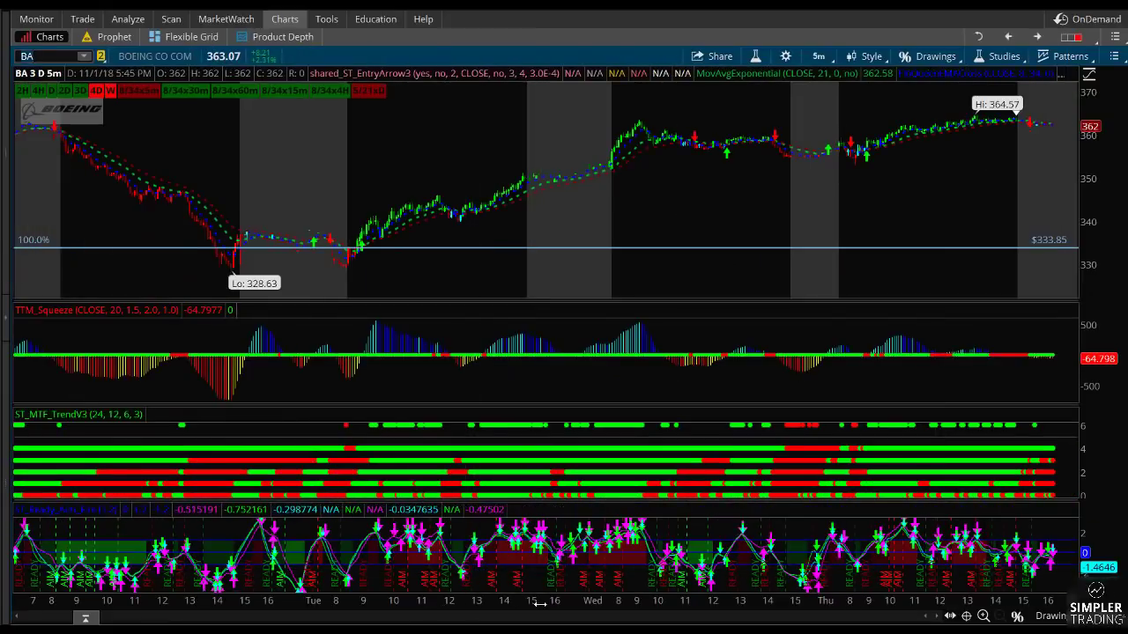
drag(413, 594, 346, 595)
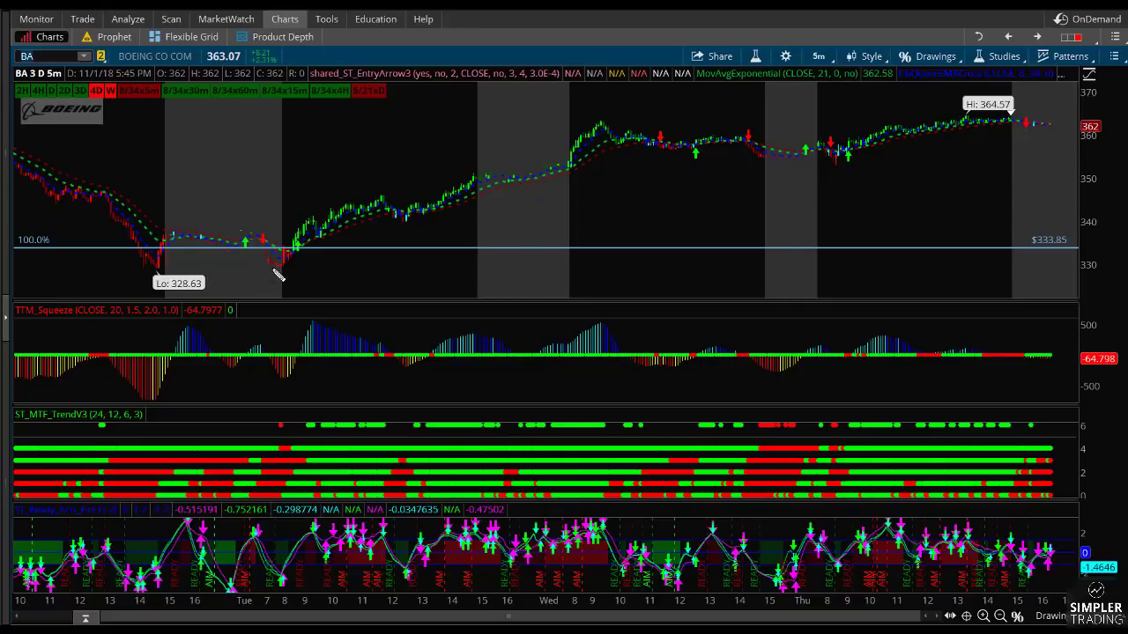
Step: Mark BA's Tuesday morning low at about 330 and the $333.85 level with horizontal strokes
drag(275, 268, 390, 263)
drag(272, 249, 315, 248)
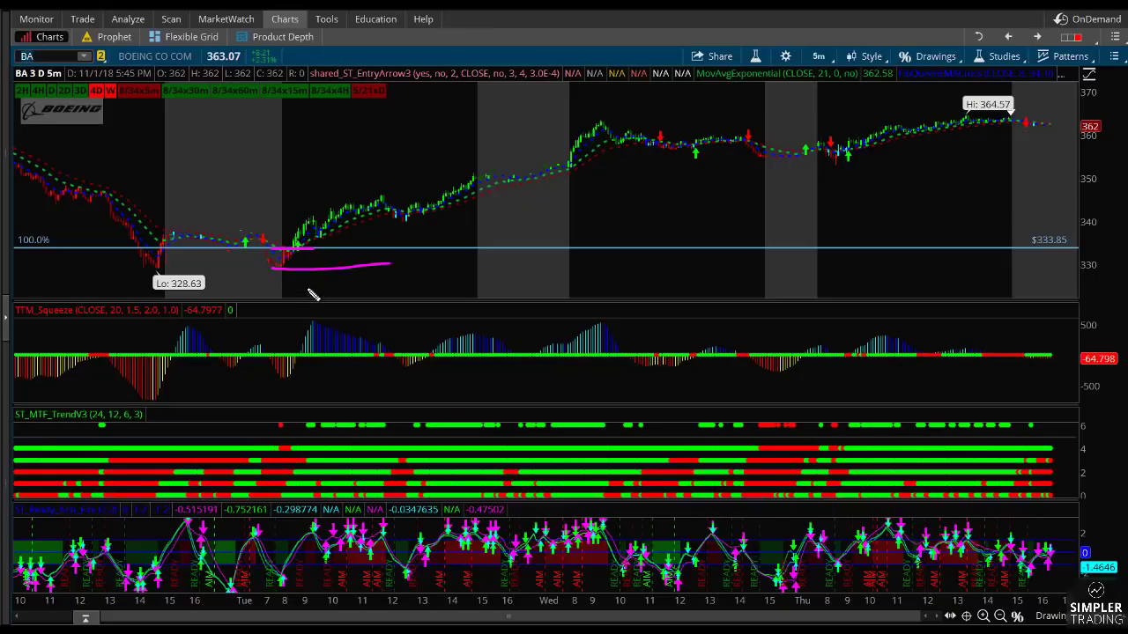
Step: Point an arrow at BA's Tuesday morning low, mark the subsequent rise with short horizontal strokes, and clear all the annotations
drag(256, 185, 283, 238)
mouse_move(285, 197)
mouse_down()
mouse_move(286, 222)
mouse_move(272, 232)
mouse_move(256, 221)
mouse_up()
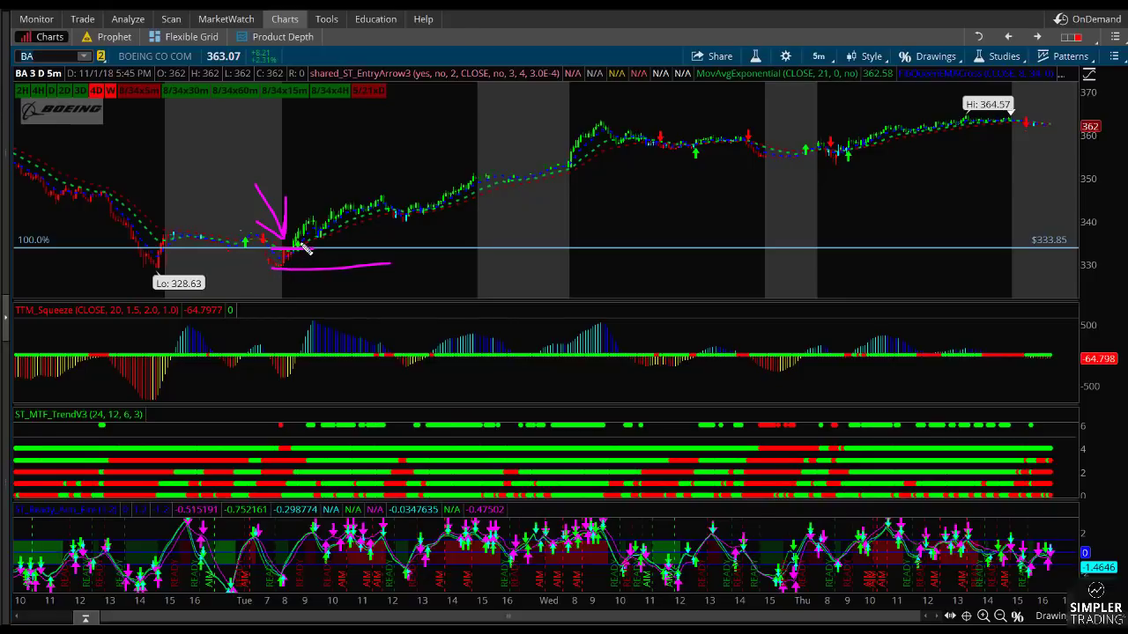
drag(369, 210, 433, 222)
mouse_move(419, 181)
mouse_down()
mouse_move(471, 177)
mouse_move(495, 196)
mouse_up()
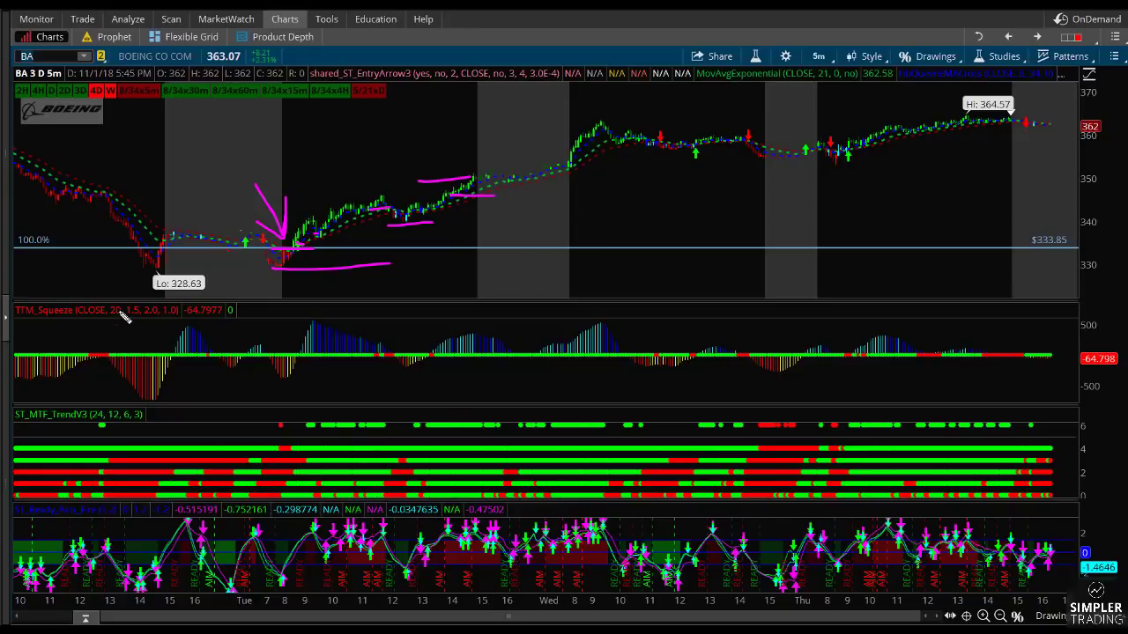
key(Escape)
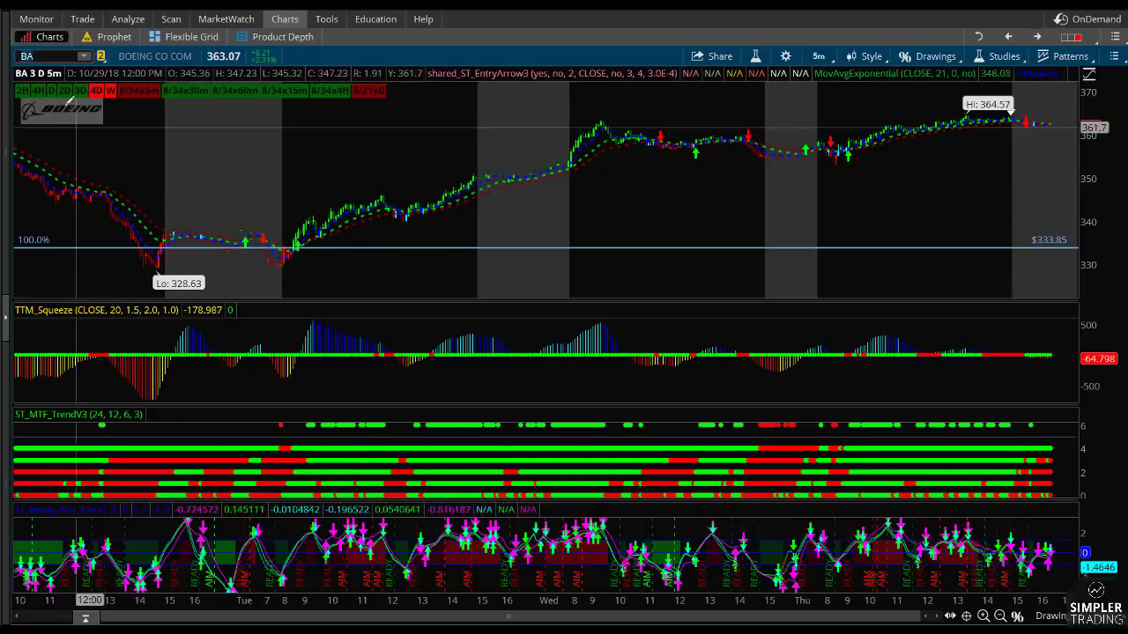
Step: Load AAPL in the maximized 5-minute chart to show its after-hours drop
click(50, 57)
text(AAPL)
key(Return)
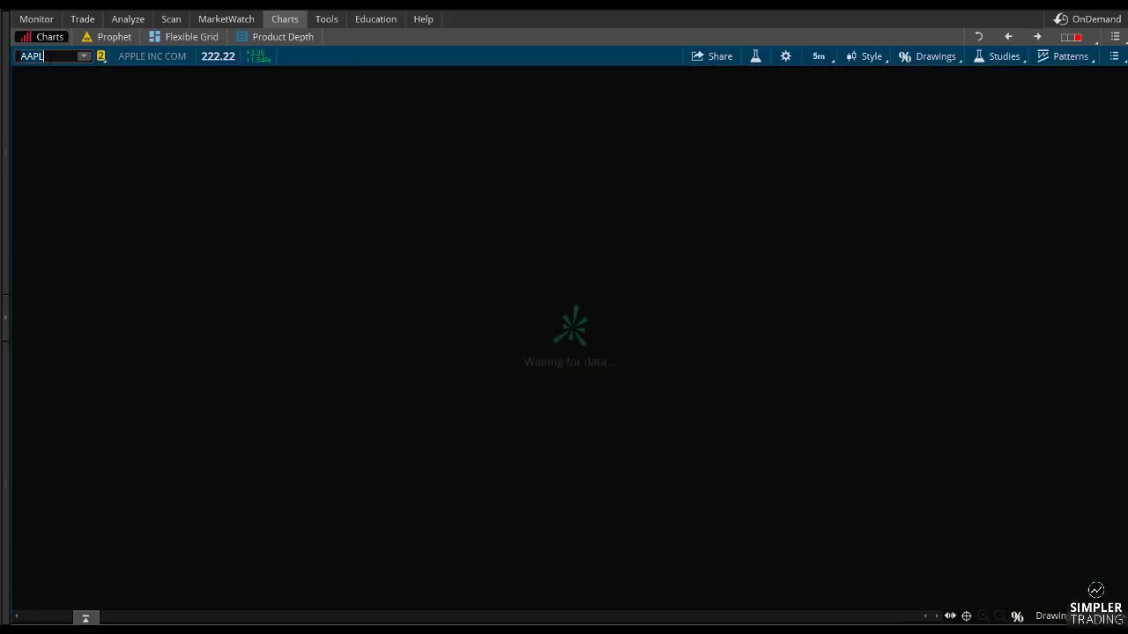
drag(958, 198, 1074, 219)
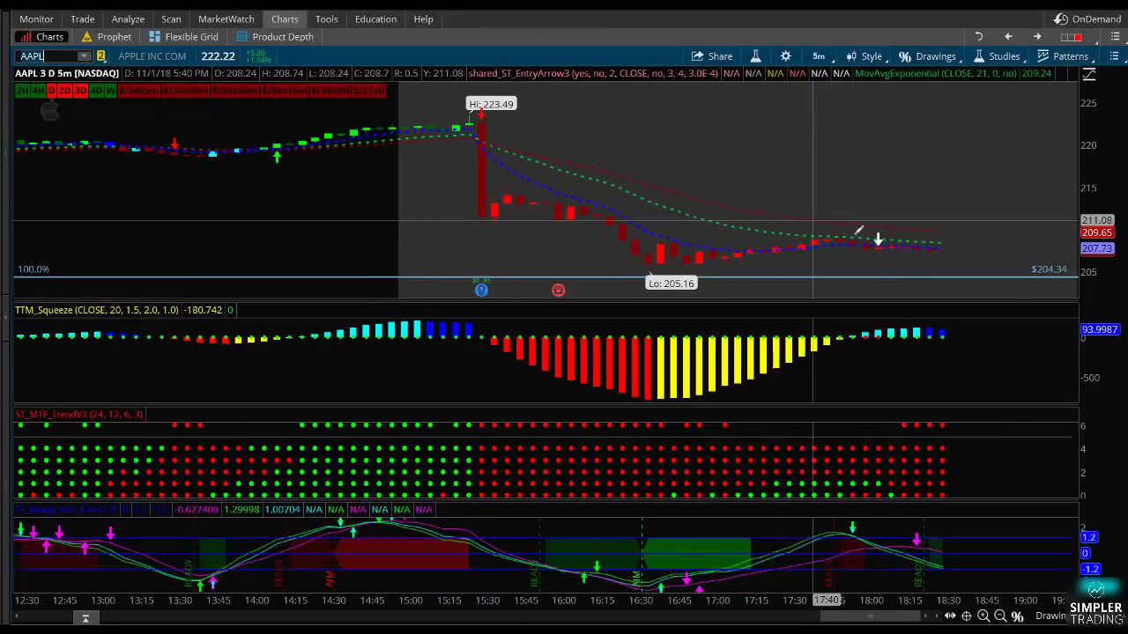
Step: Restore the three-chart layout and zoom the AAPL daily chart in on the period from August onward
right_click(315, 208)
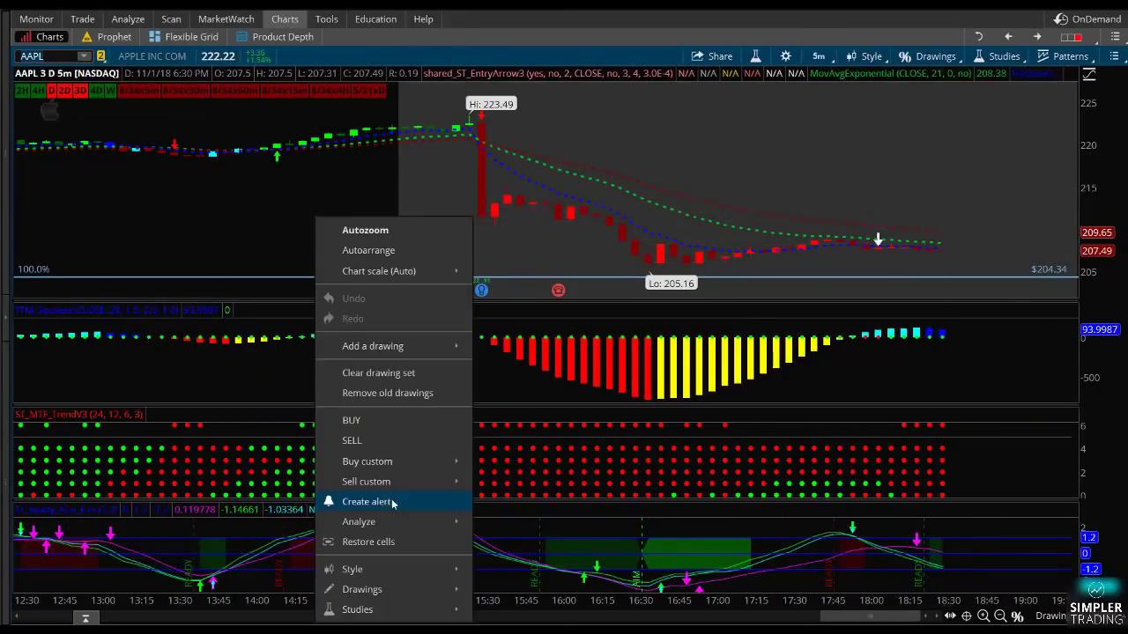
click(348, 538)
drag(621, 231, 715, 229)
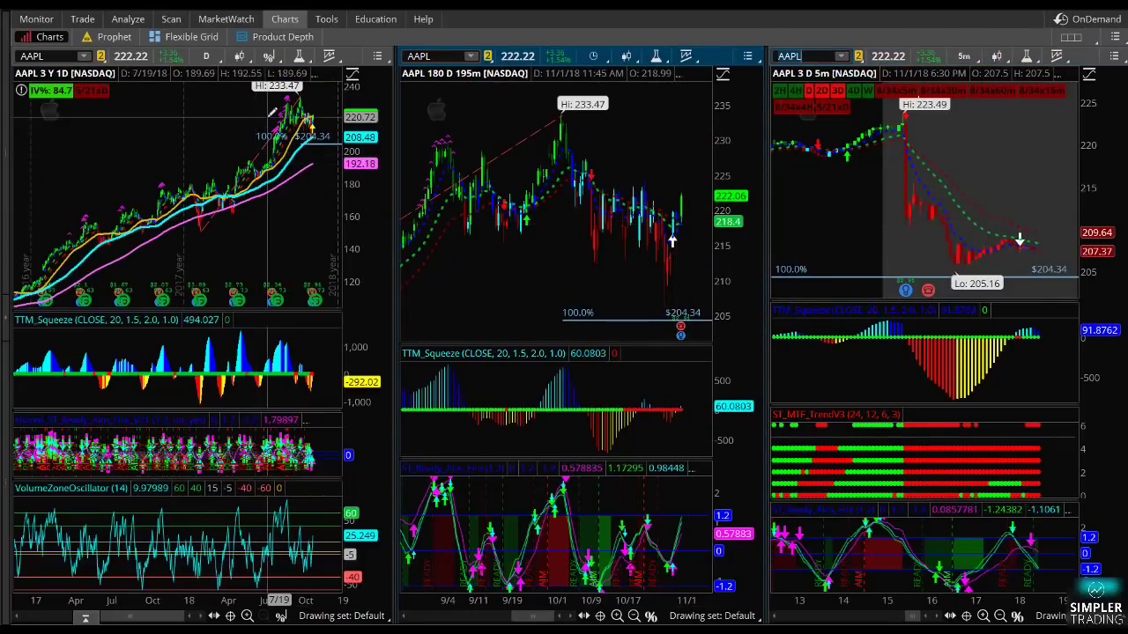
drag(277, 150, 342, 158)
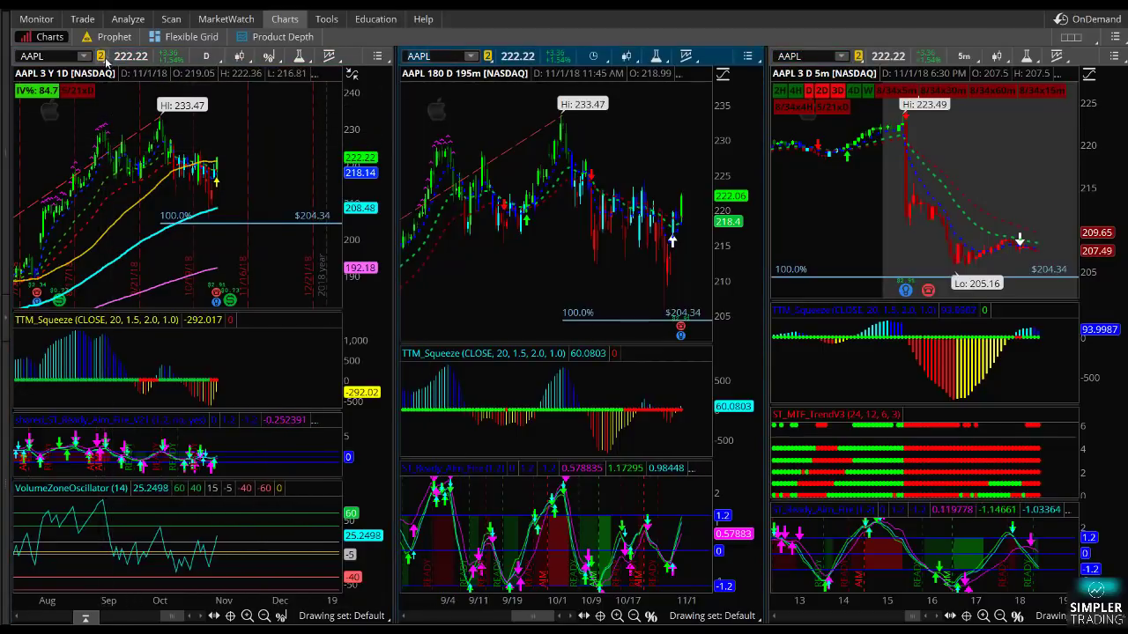
Step: Open AAPL's option chain, expand the 16 NOV 18 expiration and examine the calls and puts at the strikes around 205
click(82, 18)
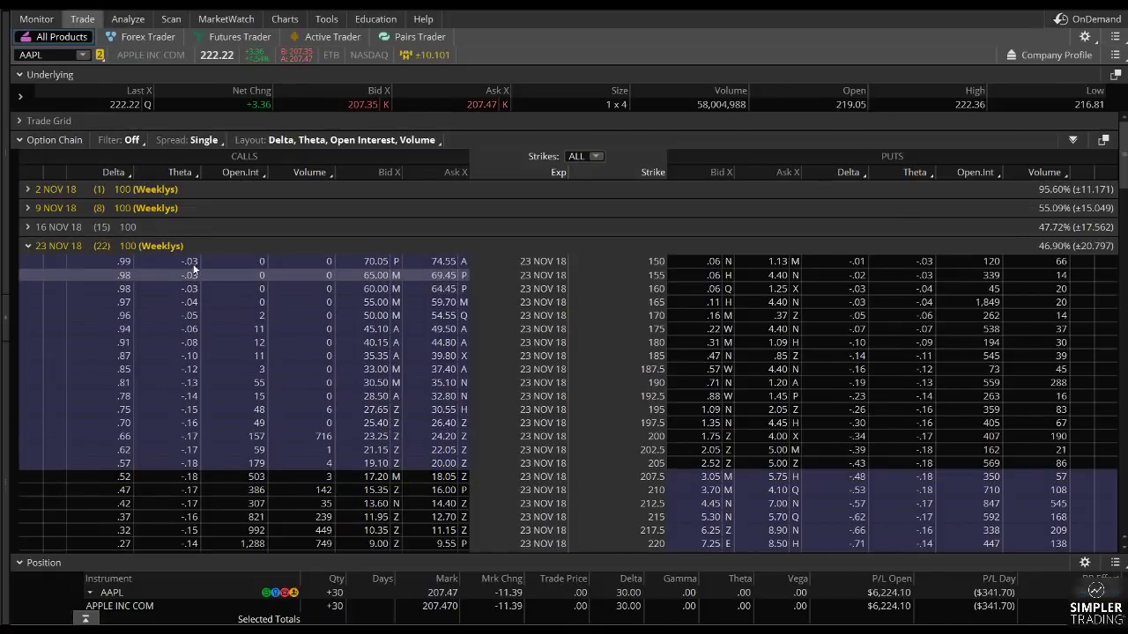
click(54, 226)
scroll(714, 413, down, 10)
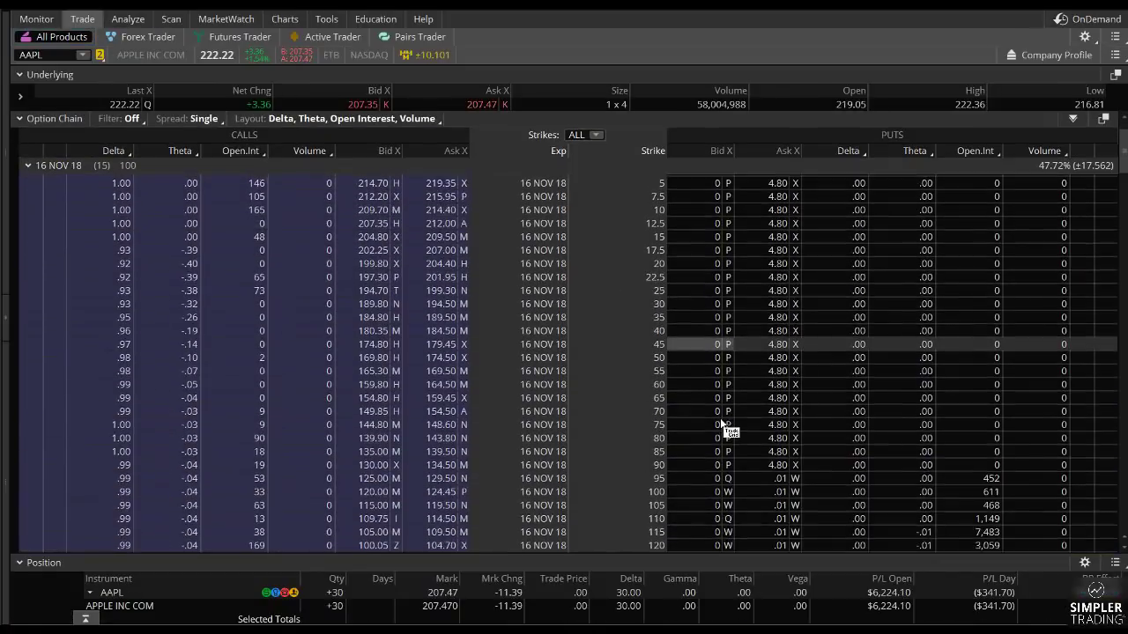
scroll(711, 412, down, 3)
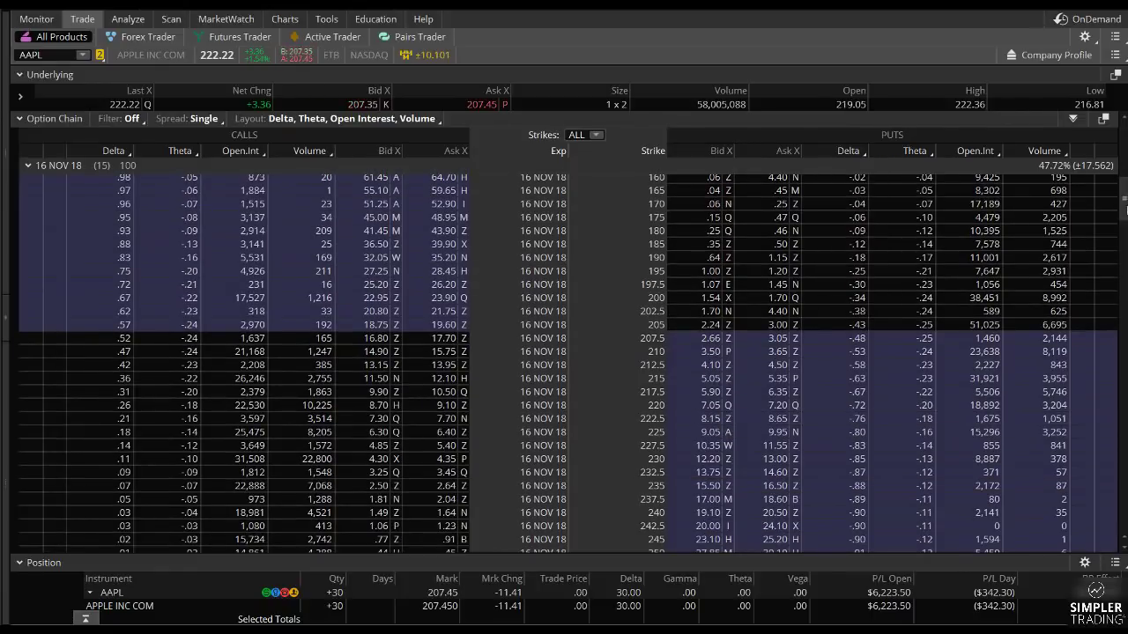
scroll(1114, 200, down, 2)
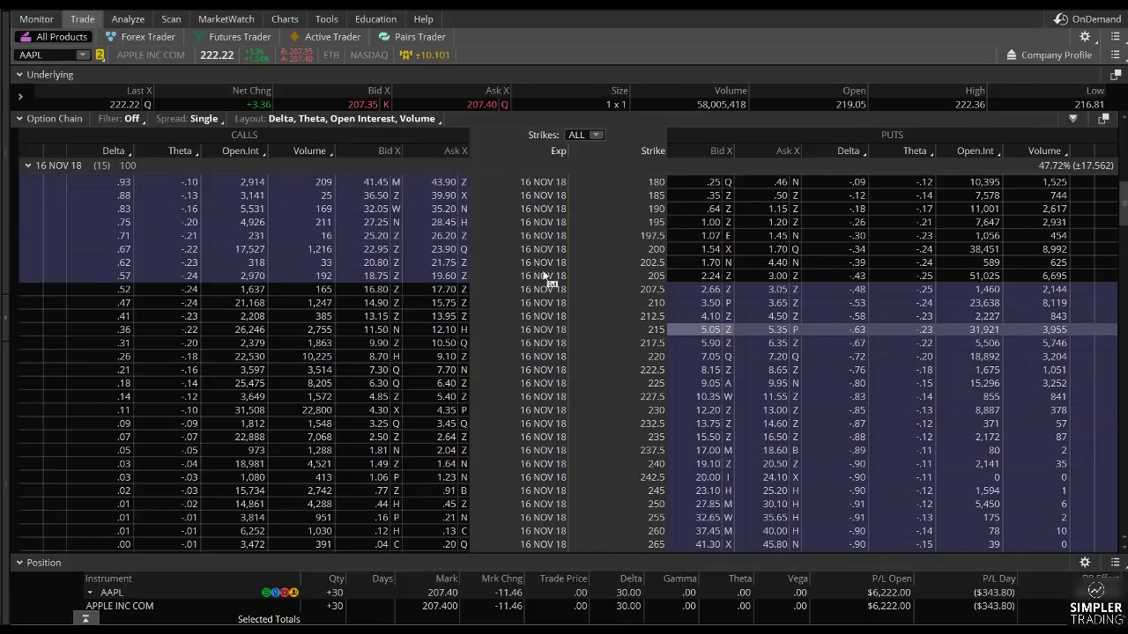
Step: Return to the charts and load GOOGL in the linked charts
click(293, 24)
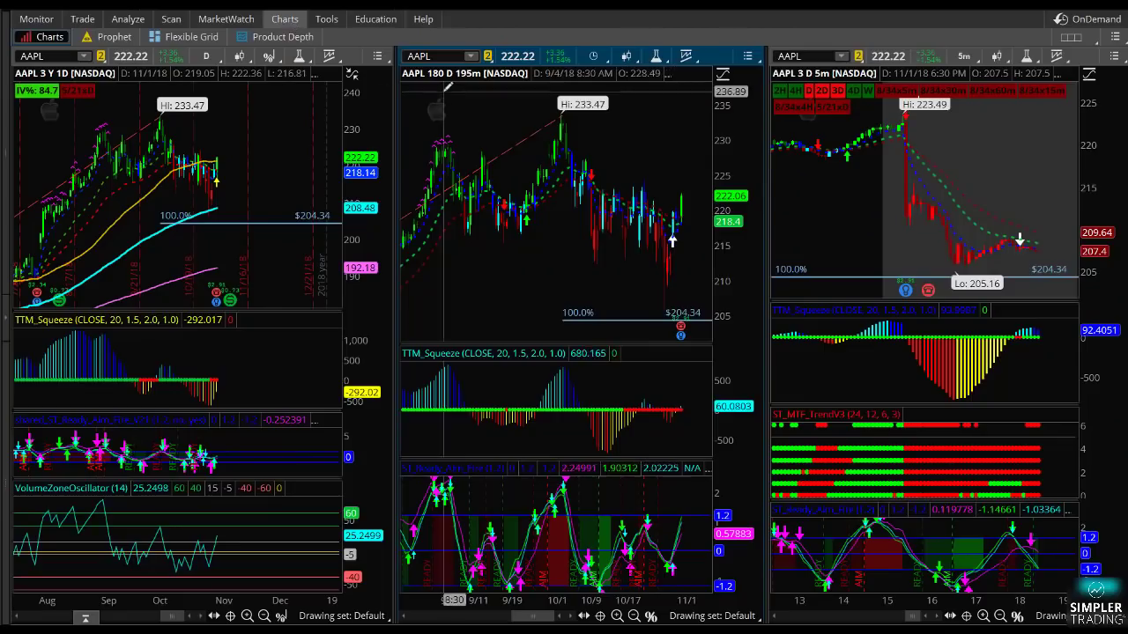
click(429, 55)
text(GOOGL)
key(Return)
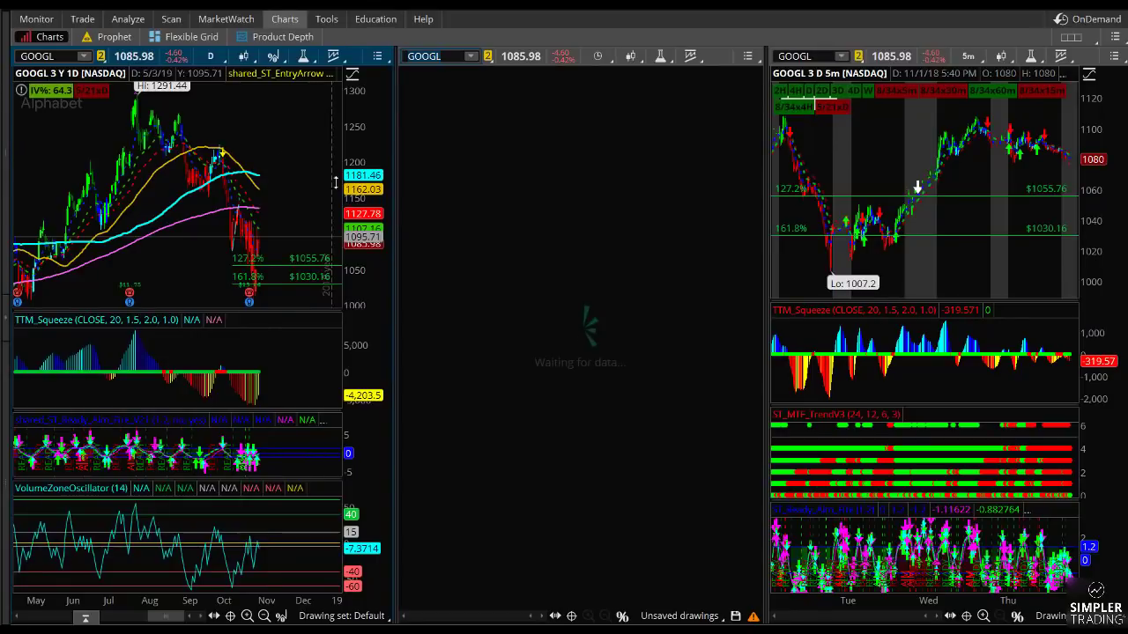
Step: Zoom in on the most recent candles of GOOGL's daily and 195-minute charts
drag(673, 210, 923, 297)
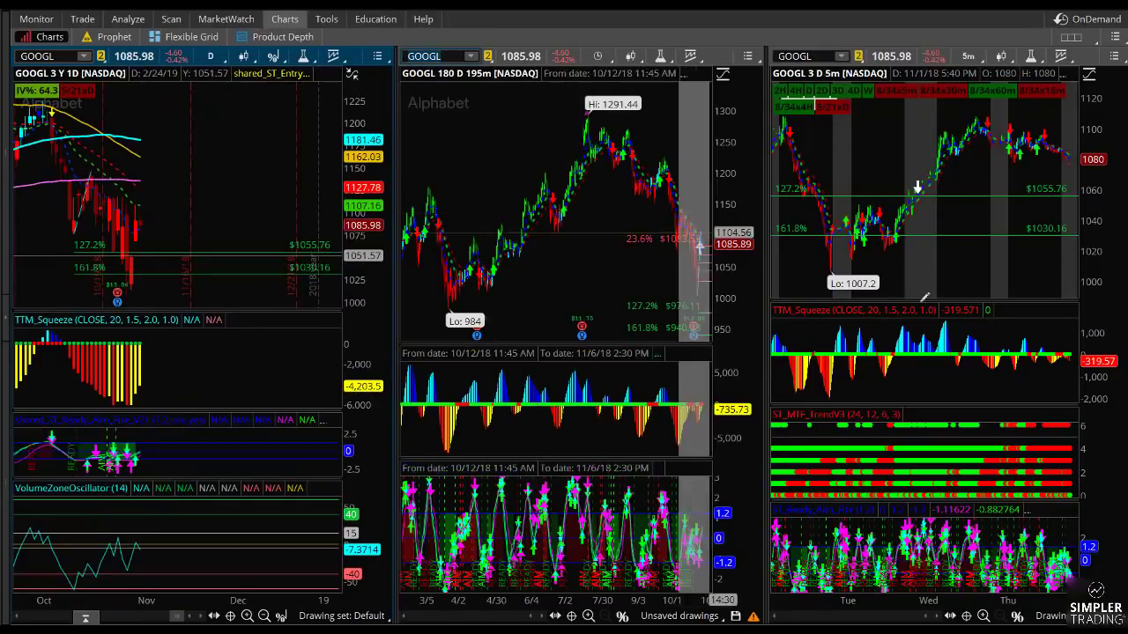
drag(731, 175, 731, 179)
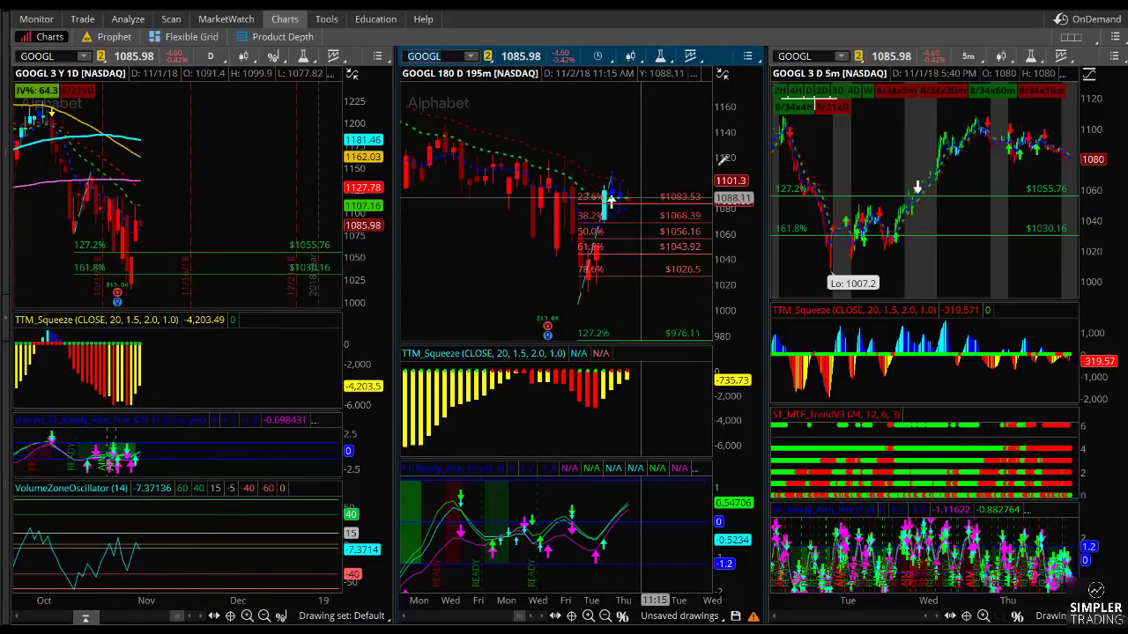
click(808, 67)
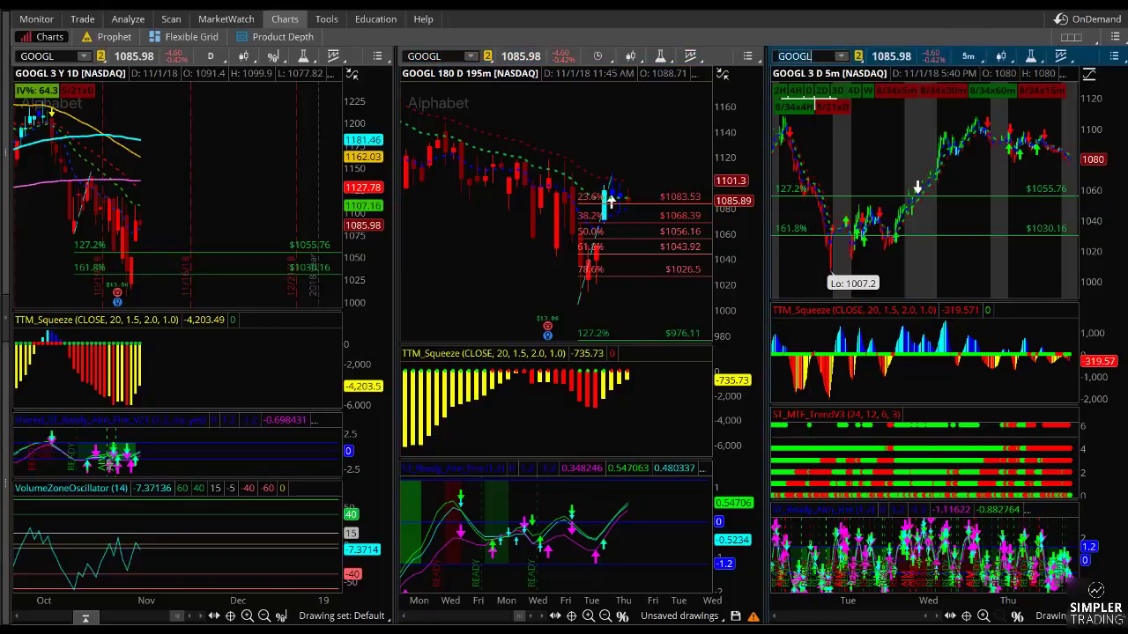